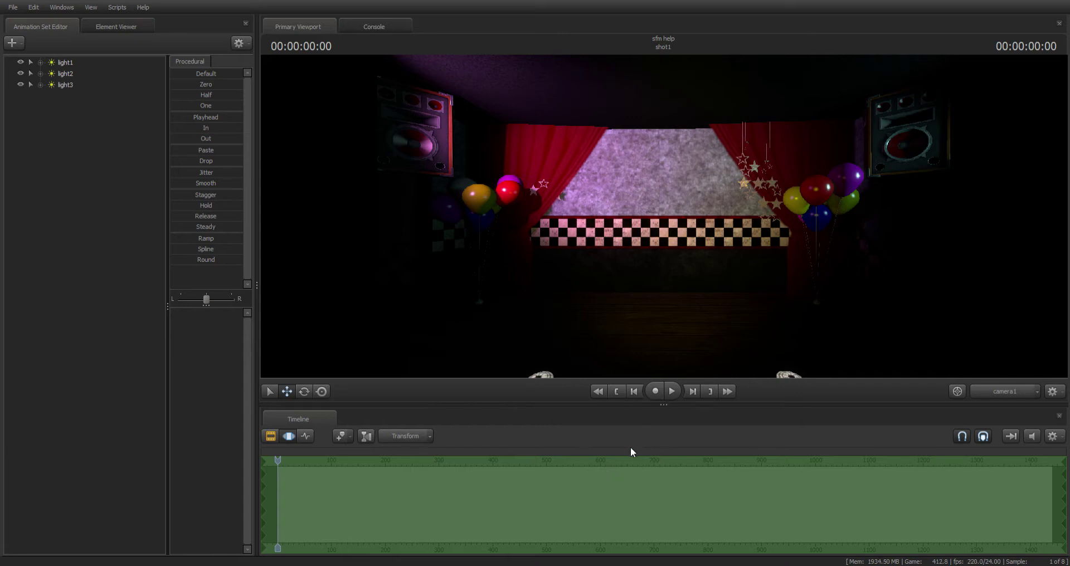
Step: Switch to the work camera and move the funtimefreddyctw1 model onto the stage in front of the checkered counter
left_click(1001, 396)
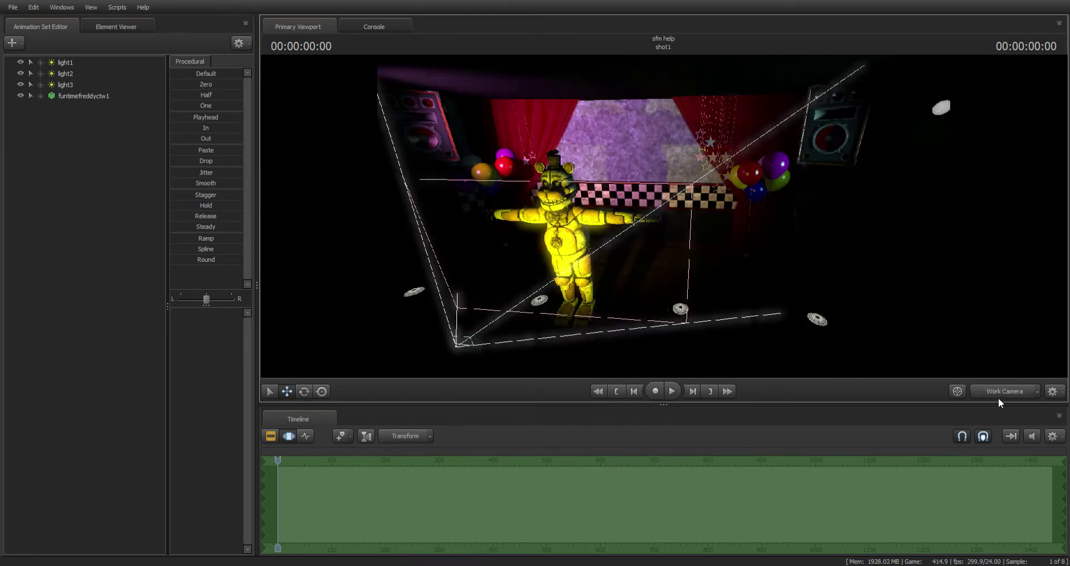
left_click_drag(872, 311, 891, 342)
key("w")
left_click(85, 95)
left_click_drag(891, 335, 948, 346)
key("w")
left_click_drag(391, 312, 673, 371)
key("s")
mouse_move(749, 208)
left_mouse_down()
mouse_move(775, 290)
mouse_move(746, 201)
mouse_move(641, 203)
mouse_move(658, 221)
mouse_move(748, 212)
left_mouse_up()
key("w")
key("w")
key("s")
key("a")
Step: Add a scale control to bip_pelvis in the Body group and use it to enlarge the model
left_click(40, 96)
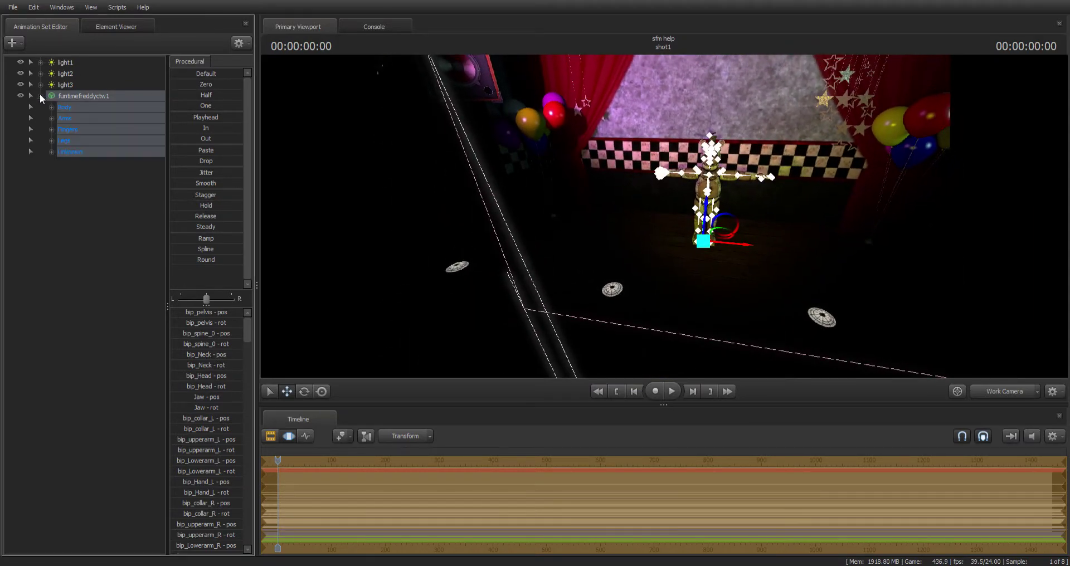
left_click(54, 109)
left_click(52, 107)
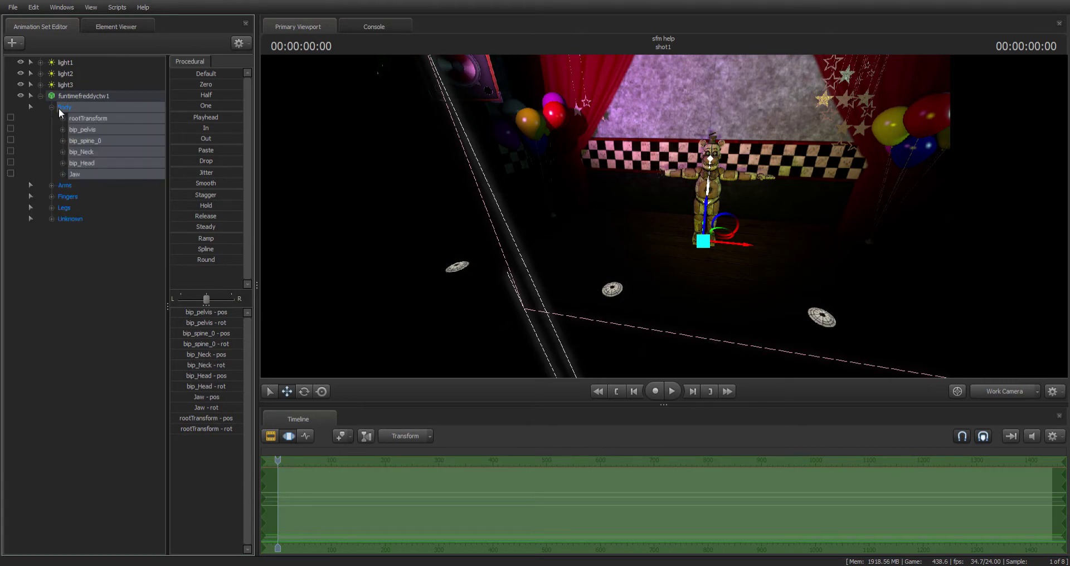
left_click(102, 128)
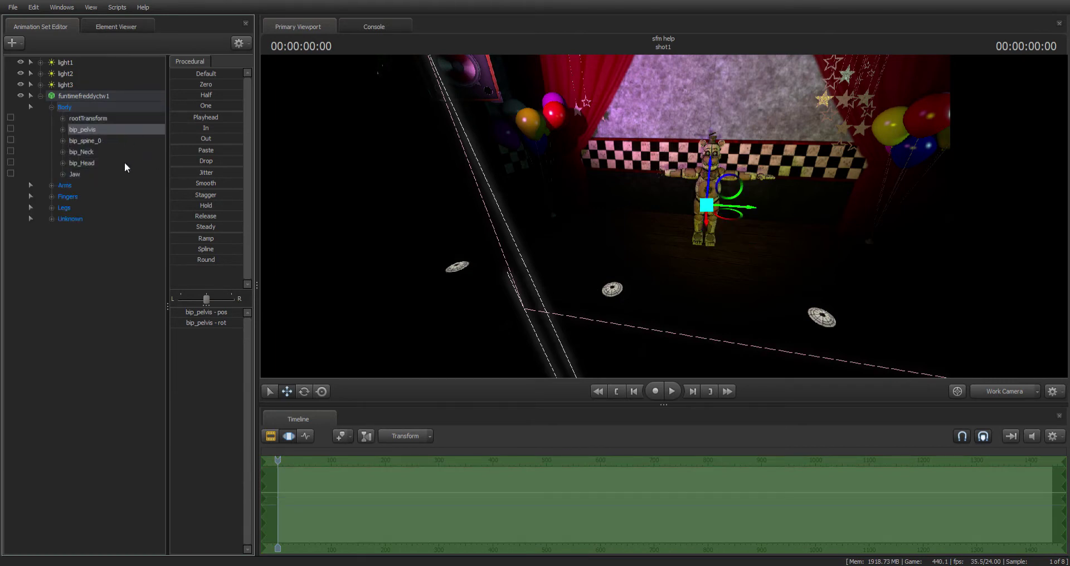
key("ctrl+shift+s")
left_click(106, 186)
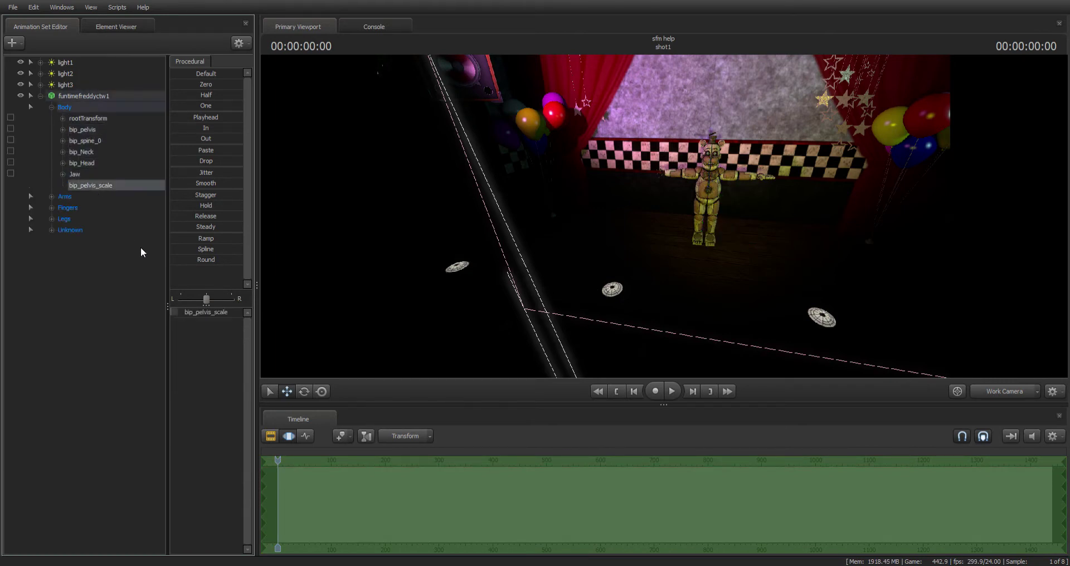
left_click_drag(178, 316, 190, 316)
Step: Select the whole funtimefreddyctw1 model and raise it so its feet stand on the stage floor
left_click(132, 94)
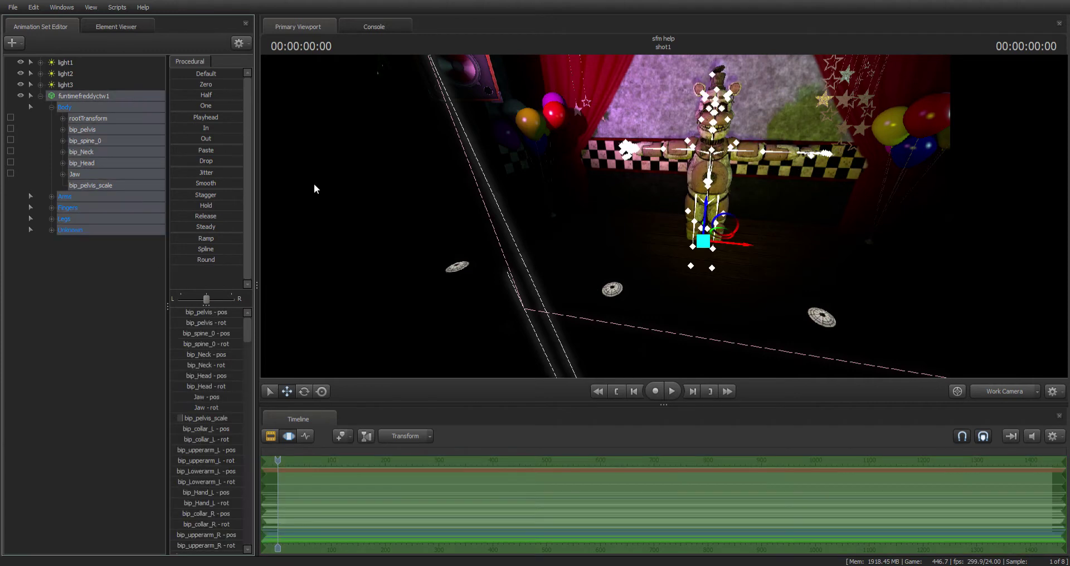
left_click_drag(704, 212, 726, 168)
key("w")
left_click(63, 362)
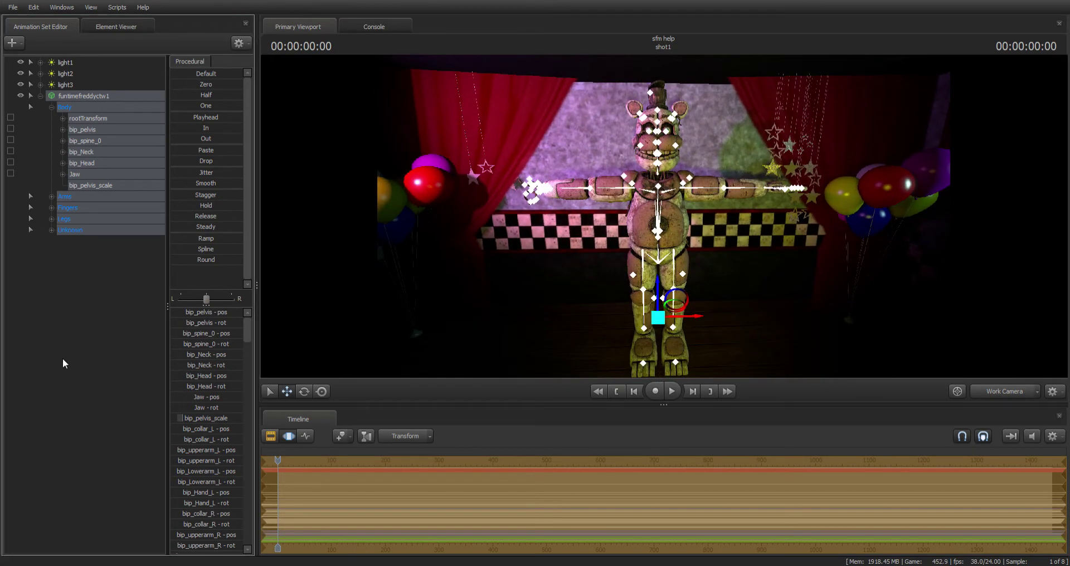
Step: Rotate bip_upperarm_L in the Arms group to lower the left arm diagonally beside the body and twist it
left_click(52, 107)
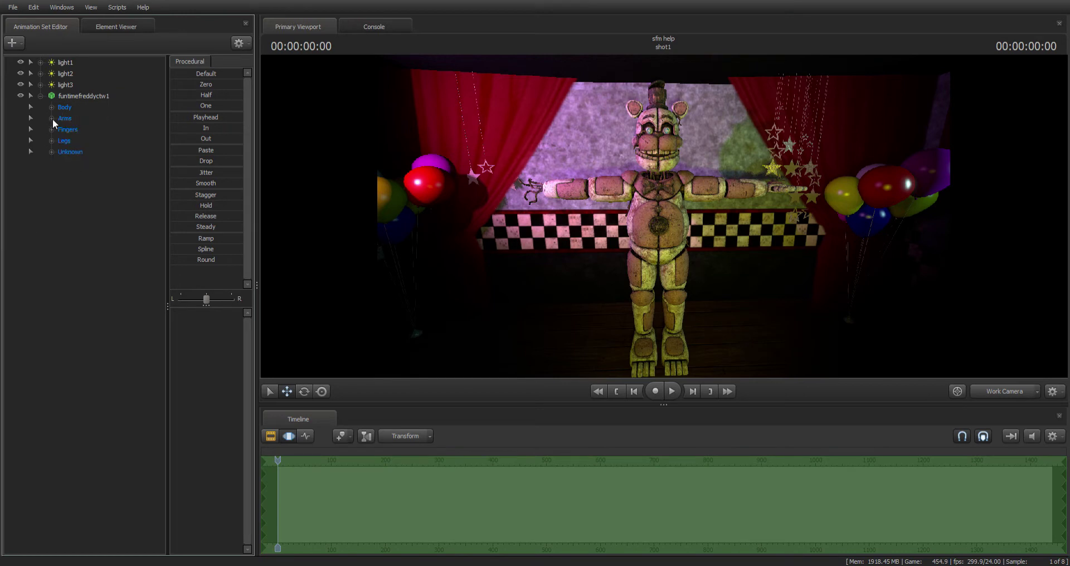
left_click(62, 119)
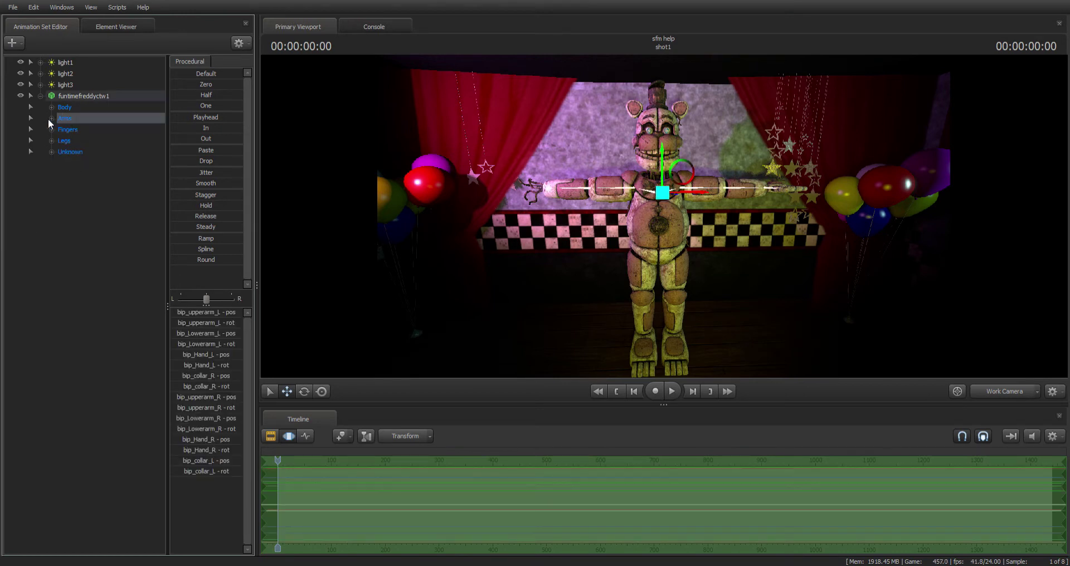
left_click(50, 118)
left_click(92, 141)
key("e")
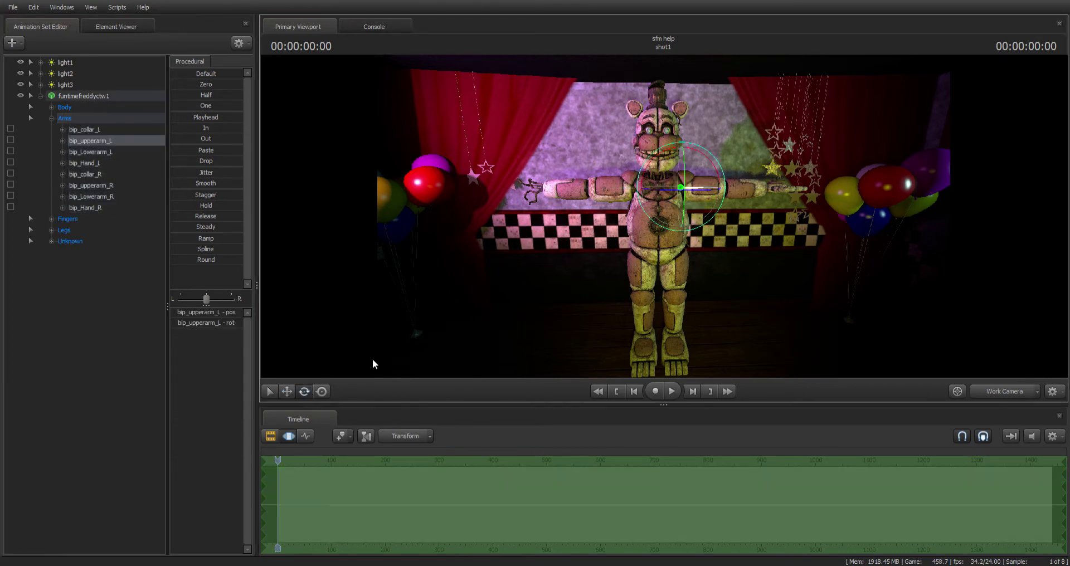
left_click_drag(723, 216, 708, 260)
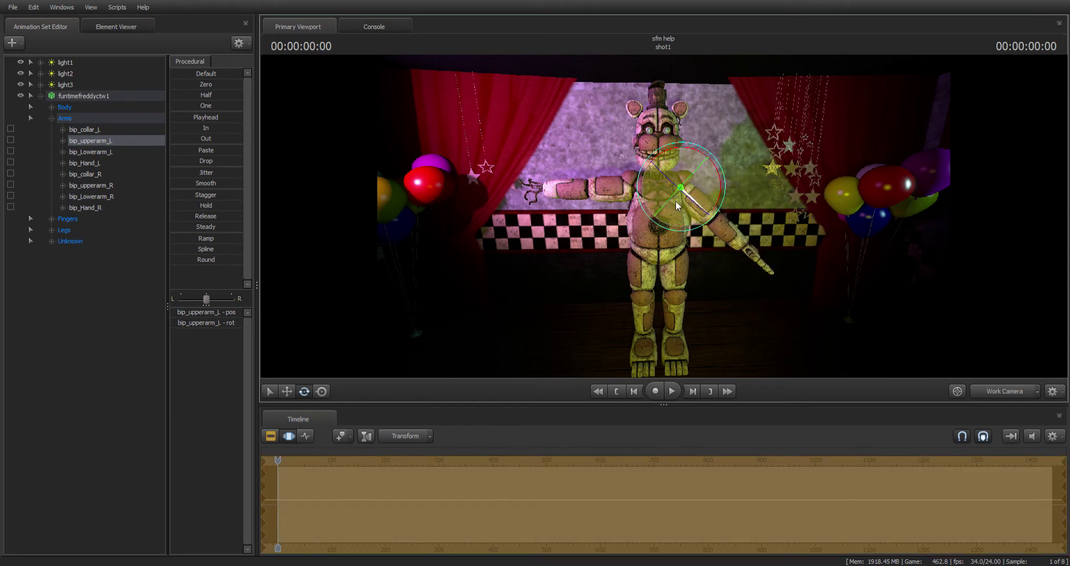
left_click_drag(667, 203, 704, 137)
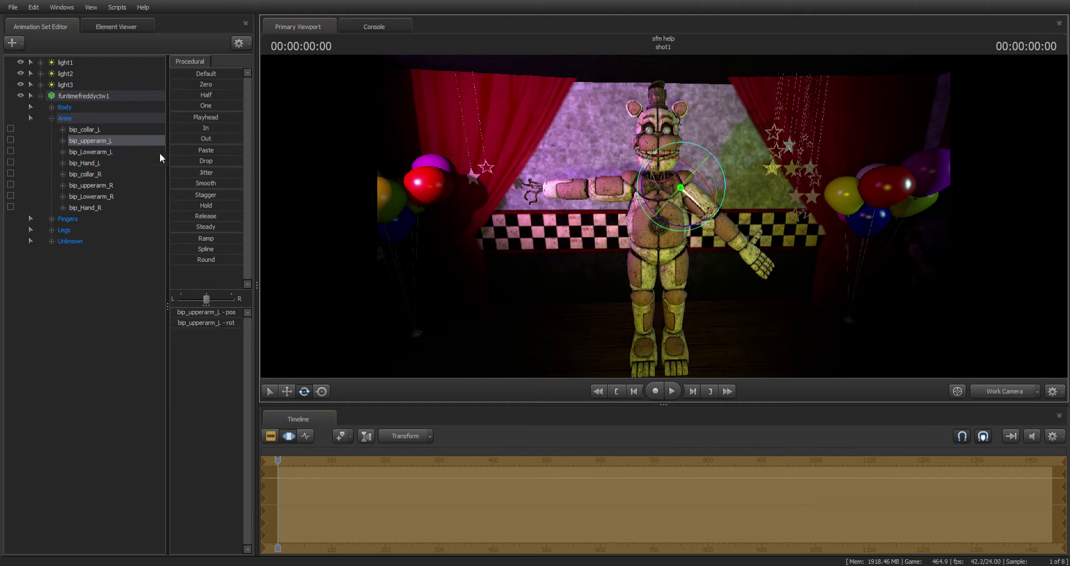
left_click_drag(701, 198, 669, 201)
Step: Rotate bip_Lowerarm_L to angle the left forearm downward
left_click(116, 153)
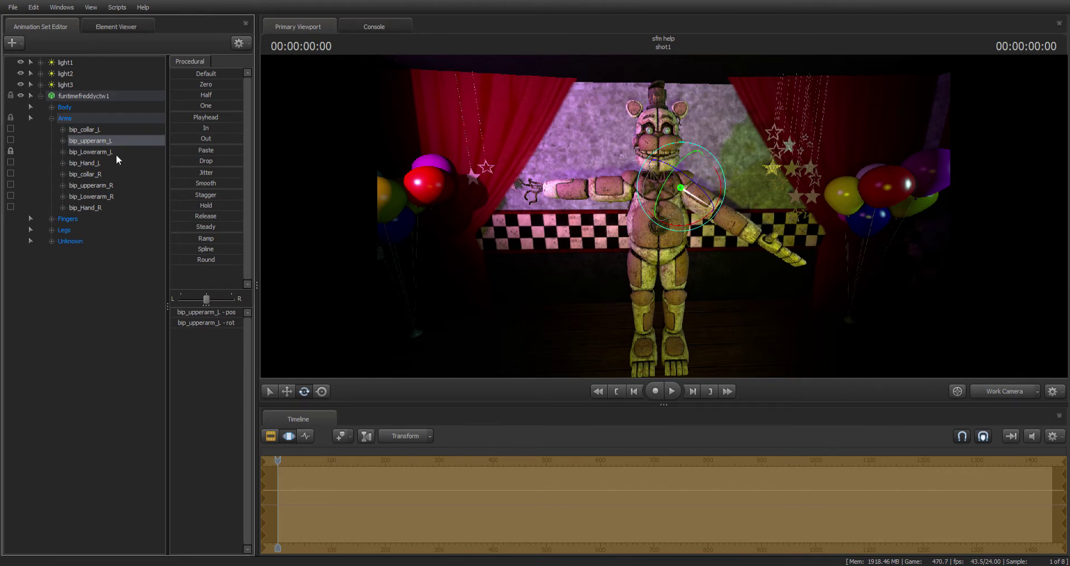
left_click(89, 152)
left_click_drag(714, 237, 707, 292)
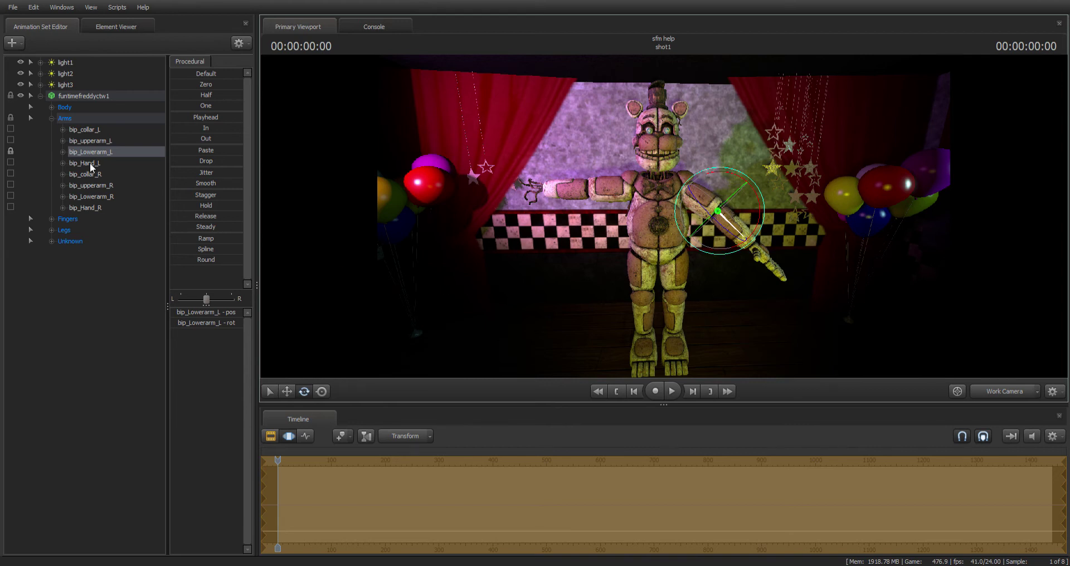
Step: Rotate bip_spine_0 in the Body group to turn the upper body slightly to one side
left_click(52, 107)
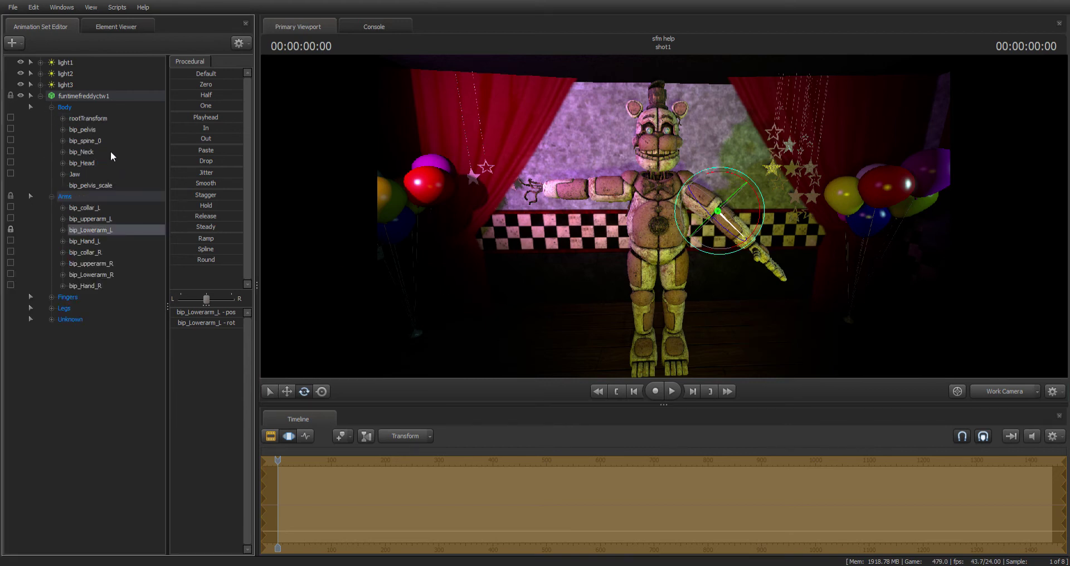
left_click(90, 142)
left_click_drag(651, 252, 664, 254)
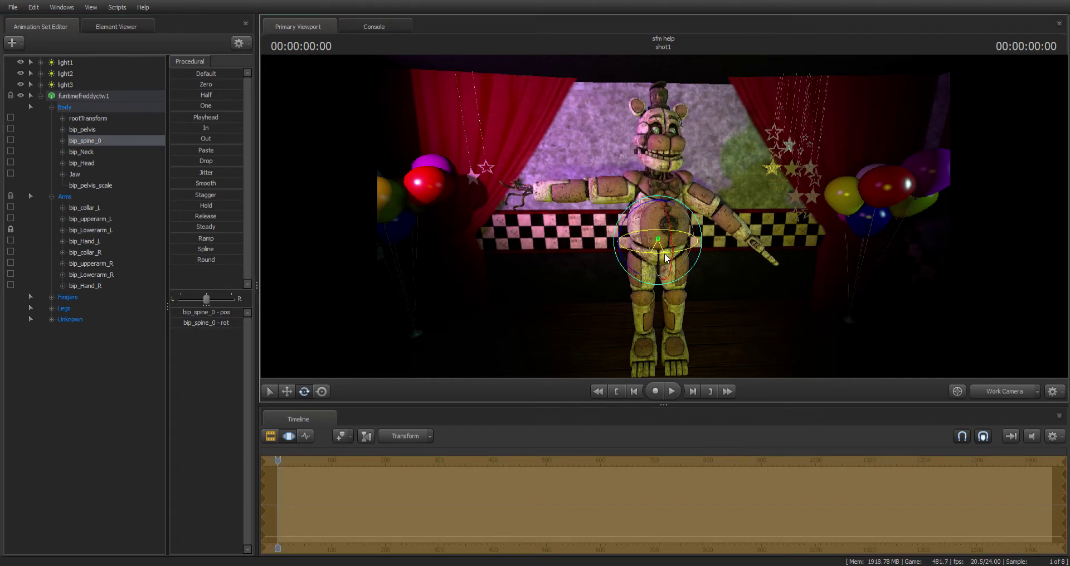
Step: Lower the right arm by rotating bip_upperarm_R and bend the forearm further downward with bip_Lowerarm_R
left_click(108, 231)
left_click(101, 264)
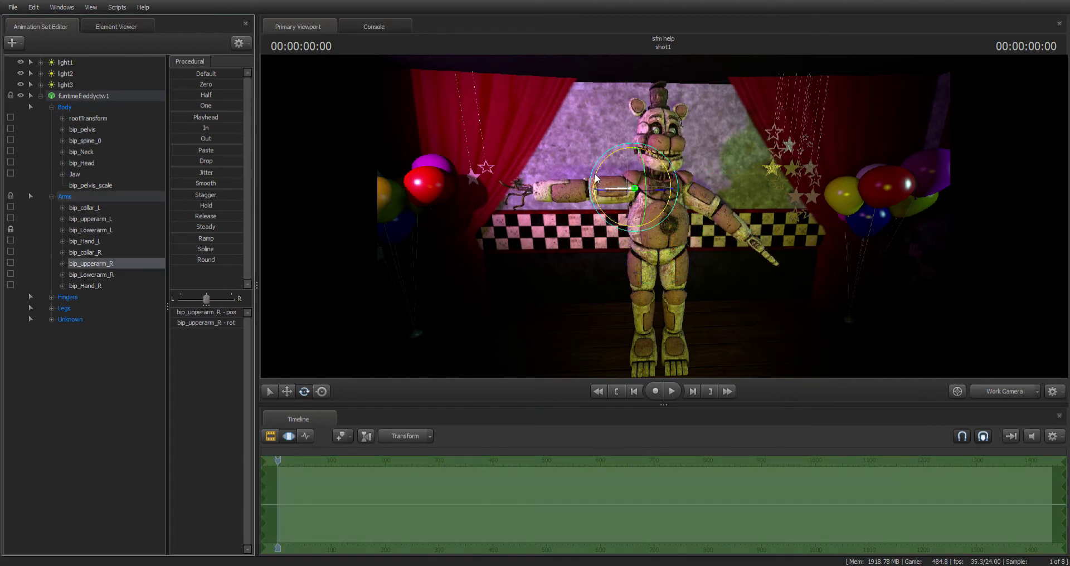
left_click_drag(591, 187, 648, 206)
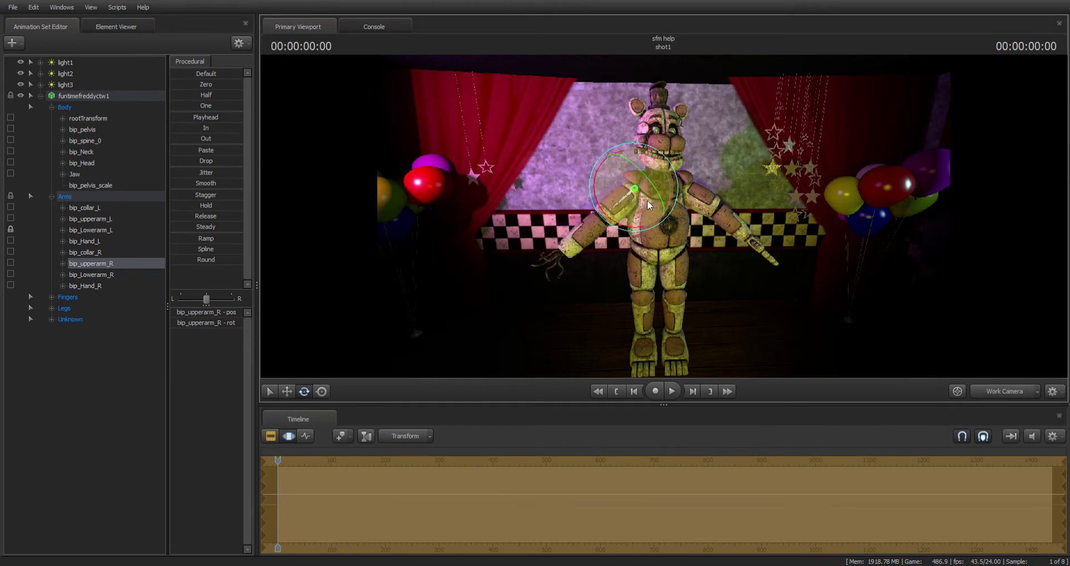
left_click(106, 275)
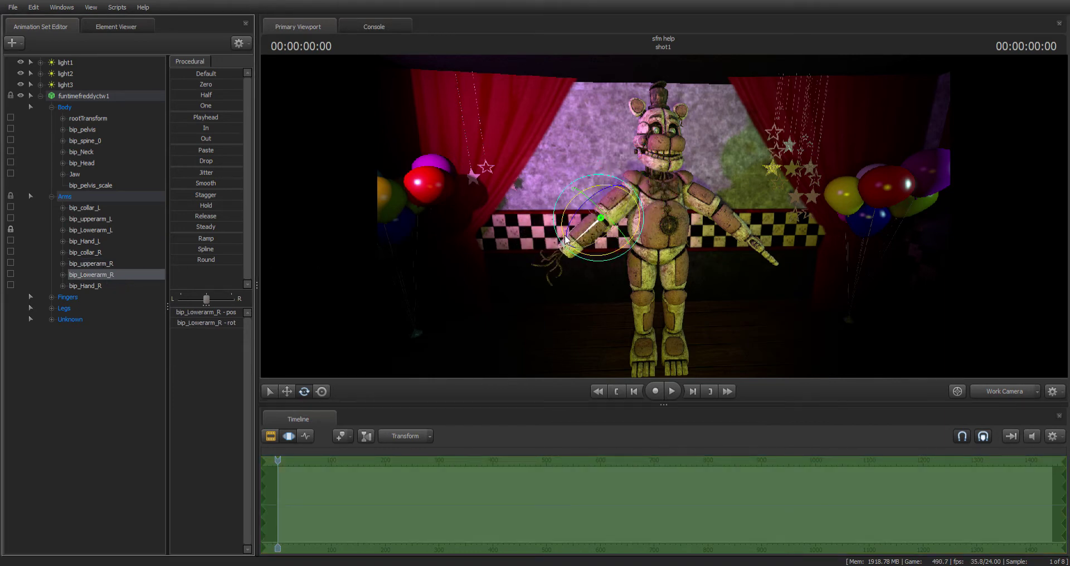
left_click_drag(566, 239, 596, 237)
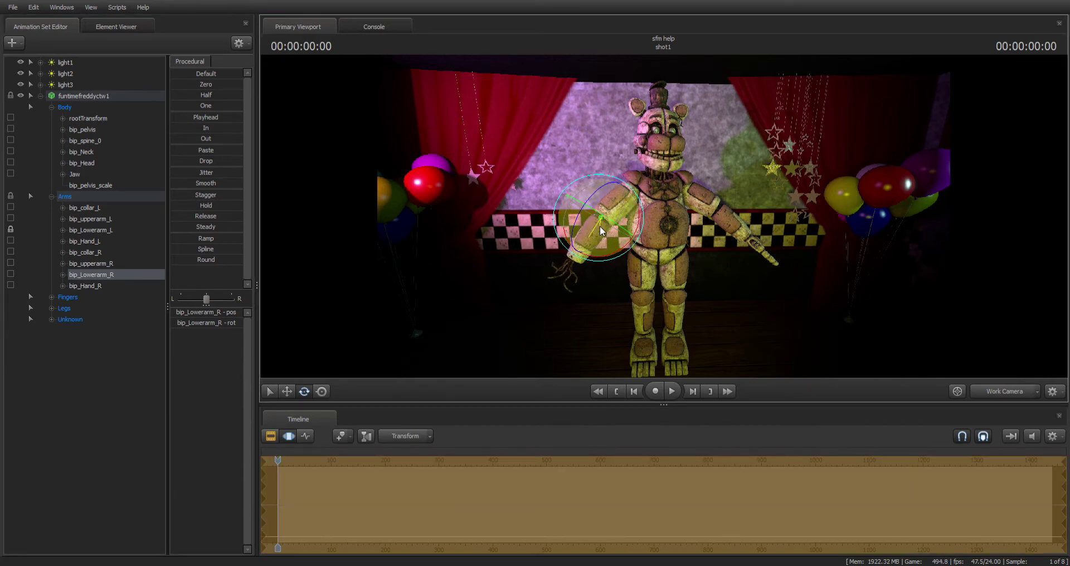
Step: Switch to camera1 and move it in to frame a close-up of the character's upper body
left_click(1003, 391)
left_click_drag(780, 267, 785, 218)
key("w")
key("w")
mouse_move(325, 240)
left_mouse_down()
mouse_move(318, 254)
mouse_move(325, 240)
left_mouse_up()
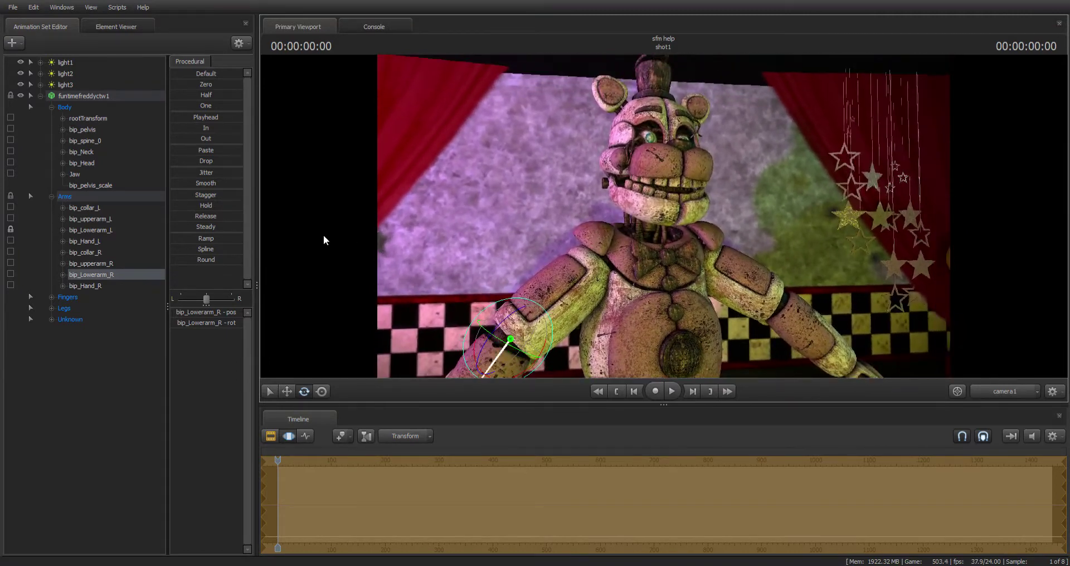
Step: Rotate the Jaw bone to open the mouth and rotate bip_Head to tilt the head
left_click(77, 174)
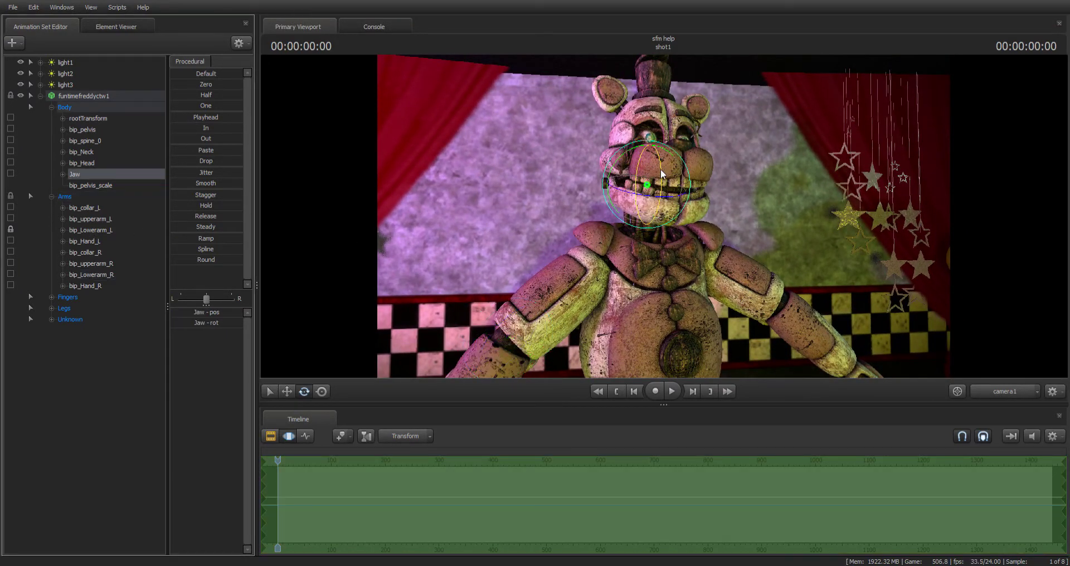
left_click_drag(661, 170, 642, 198)
left_click(136, 161)
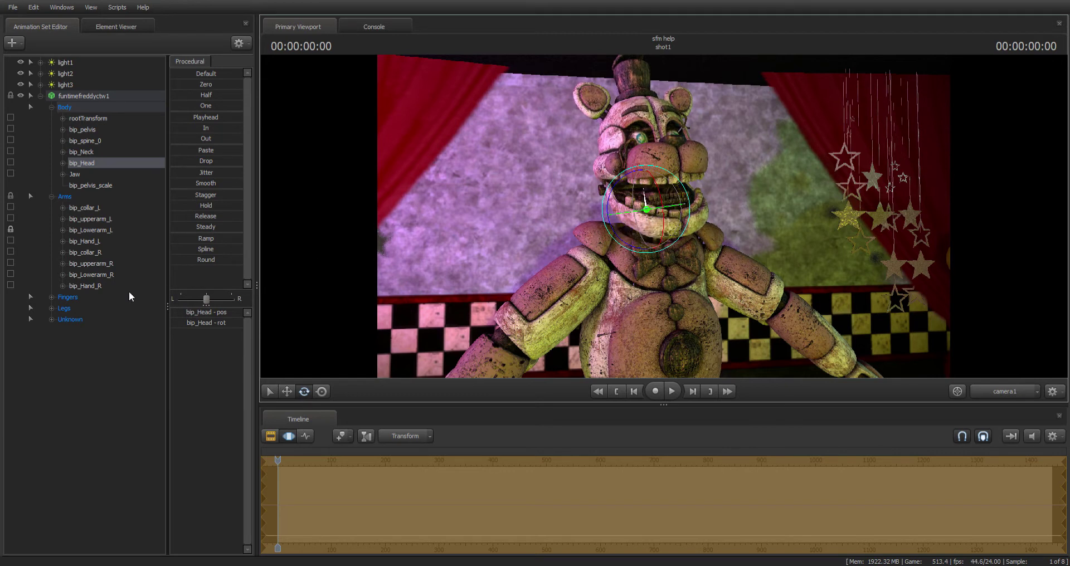
Step: Rotate bip_Eye_R and bip_Eye_L in the Unknown group to aim the character's eyes
left_click(50, 320)
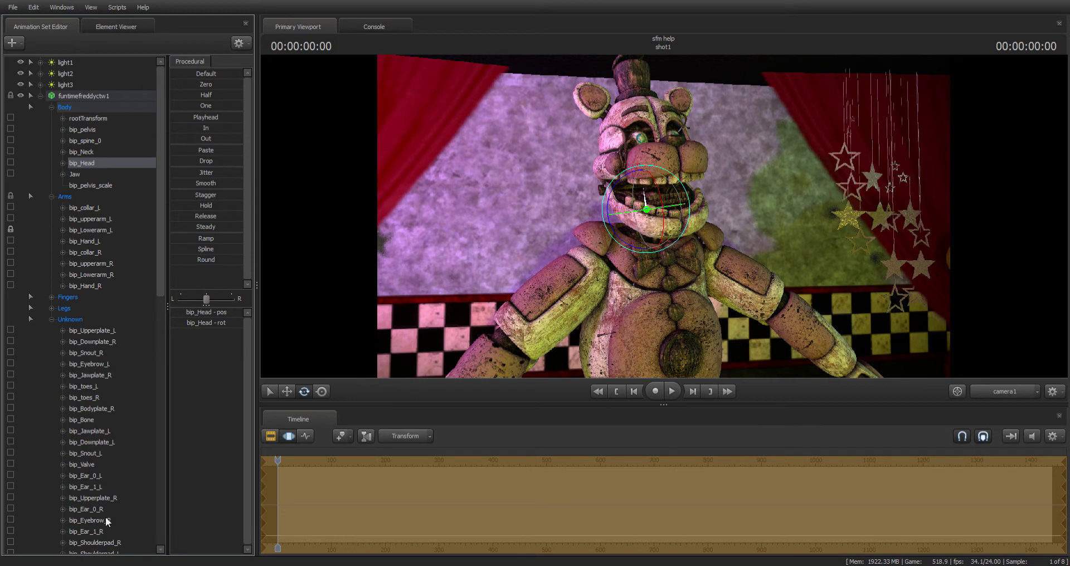
scroll(106, 522, "down", 8)
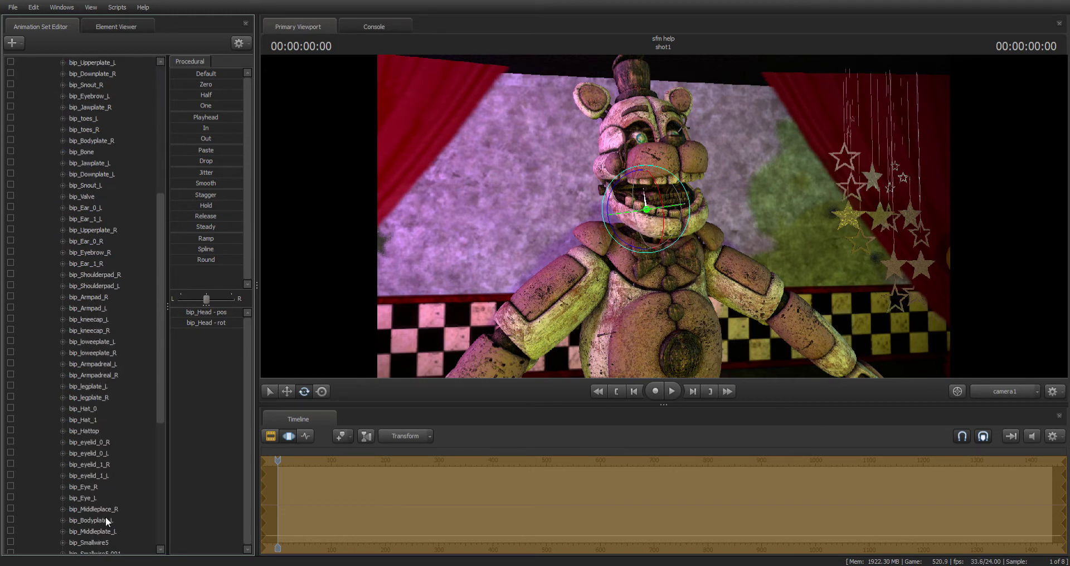
left_click(88, 499)
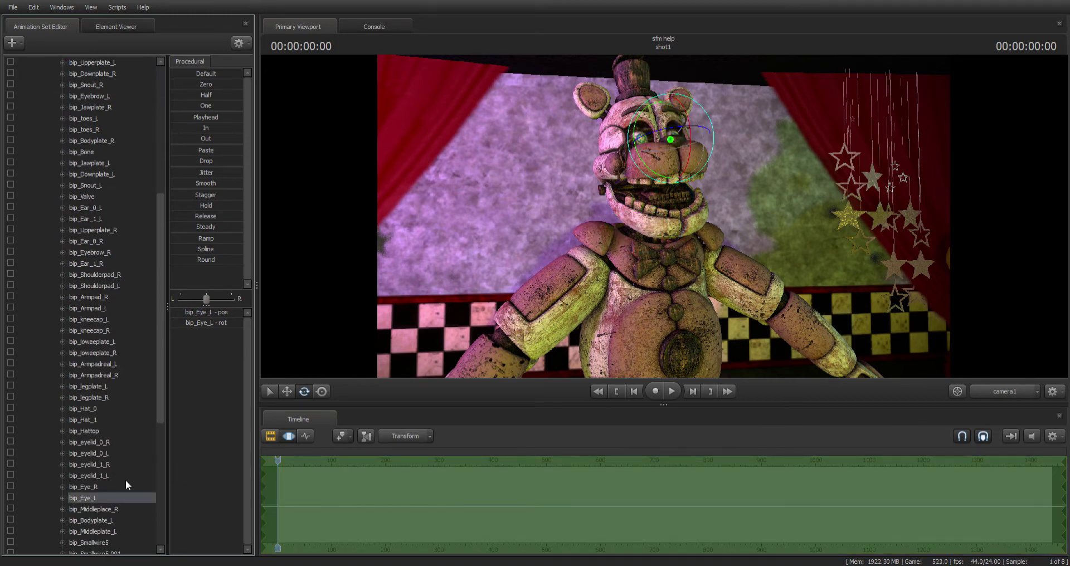
left_click(84, 487)
left_click(631, 139)
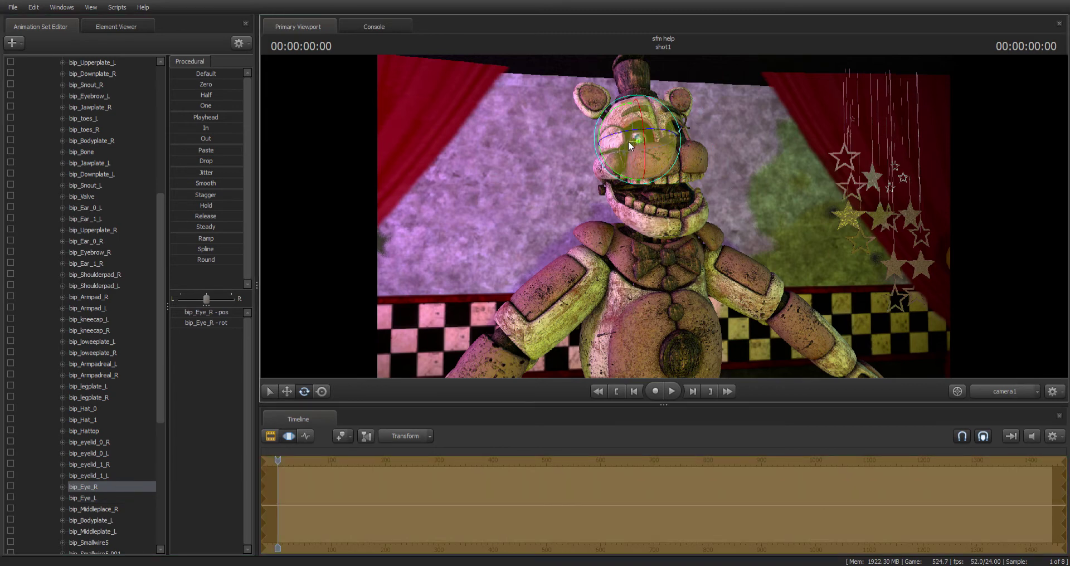
left_click(106, 498)
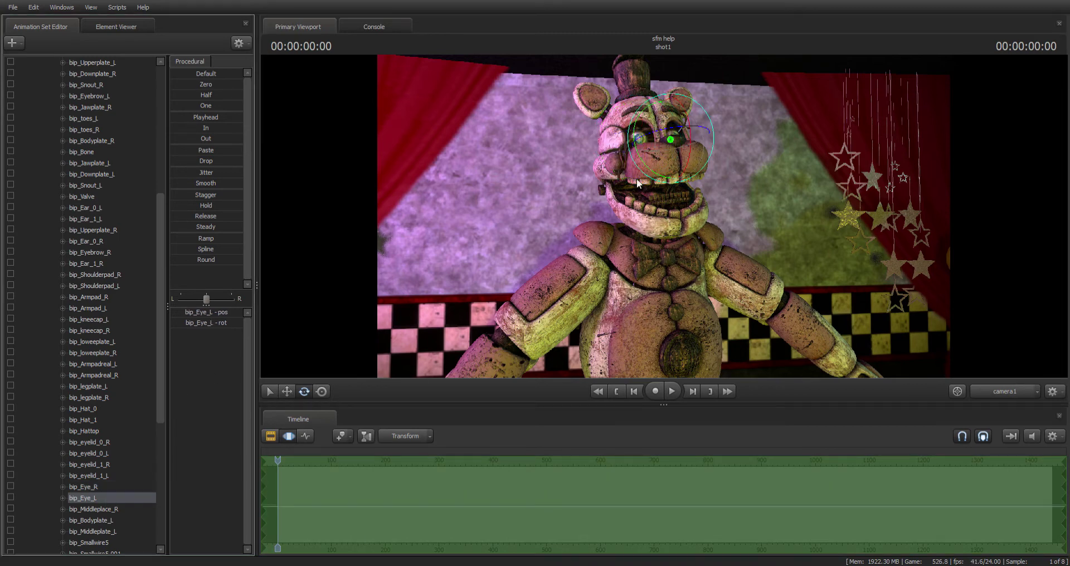
left_click_drag(657, 146, 650, 148)
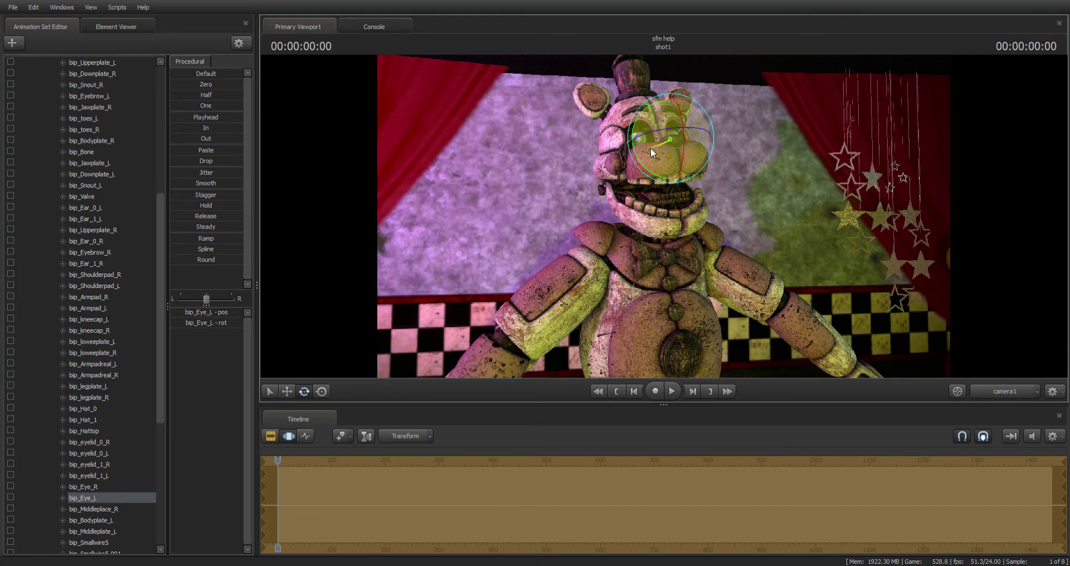
Step: Fine-tune the rotation of bip_Eye_R and bip_Eye_L so both eyes look in the same direction
left_click(47, 510)
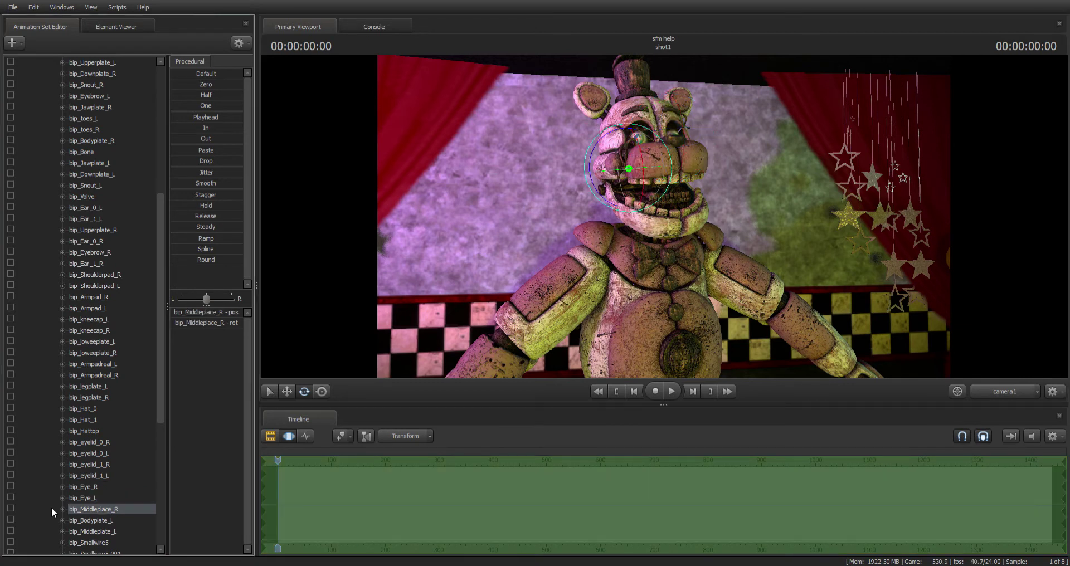
left_click(98, 498)
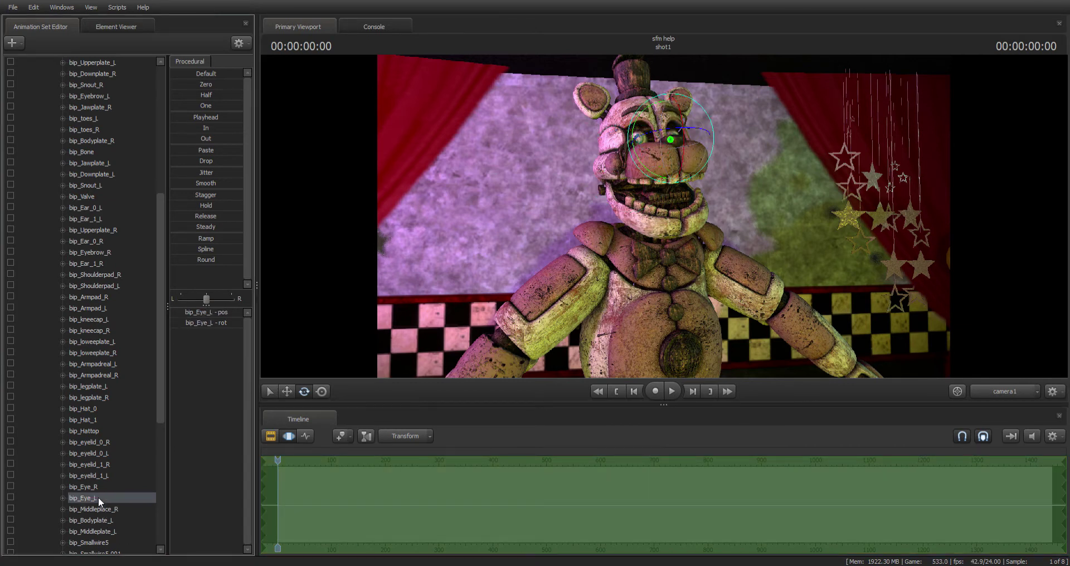
left_click(105, 487)
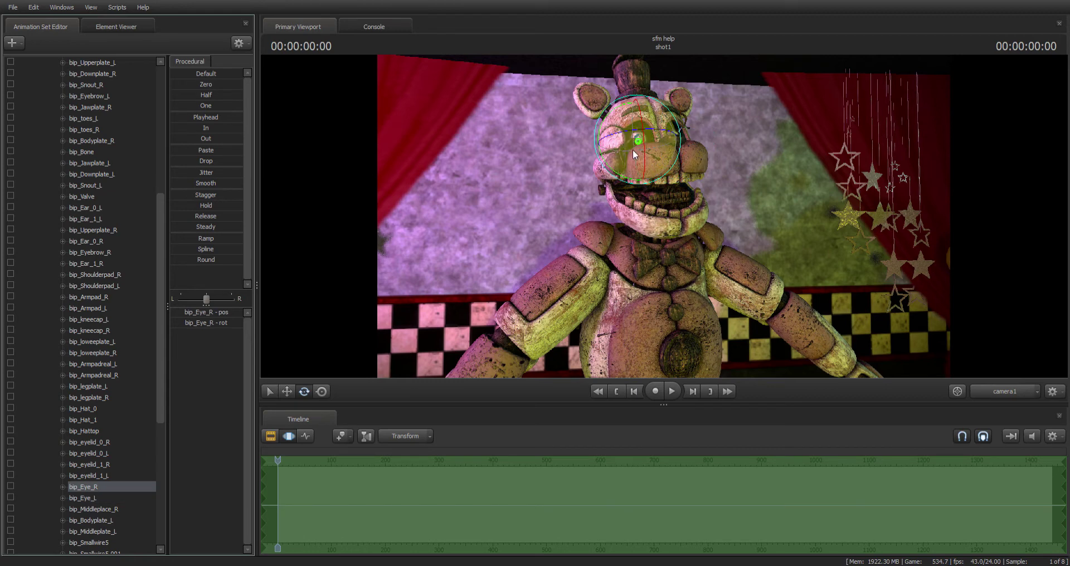
left_click_drag(633, 149, 629, 149)
left_click(111, 499)
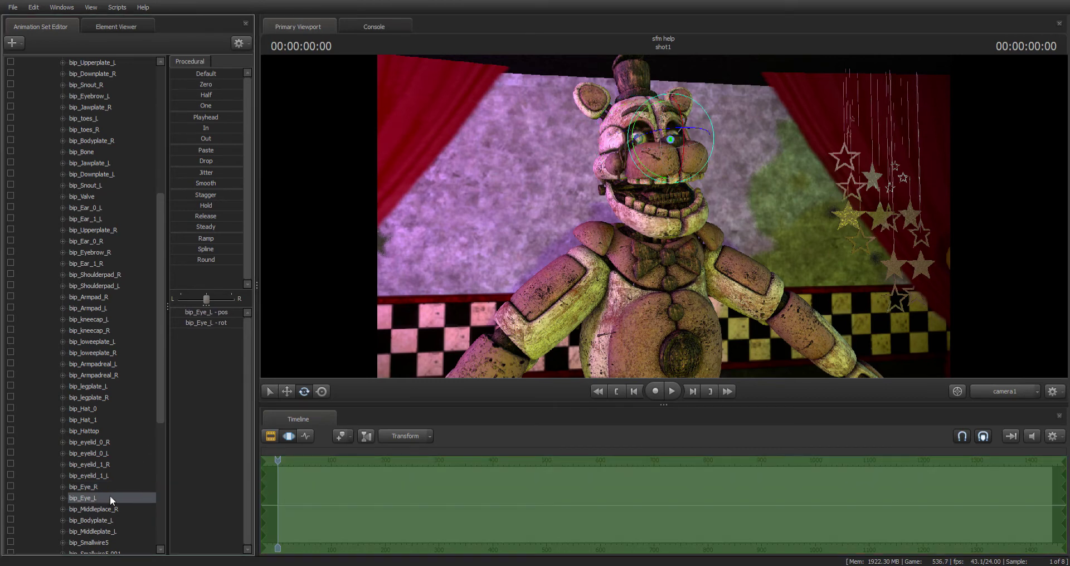
left_click(669, 156)
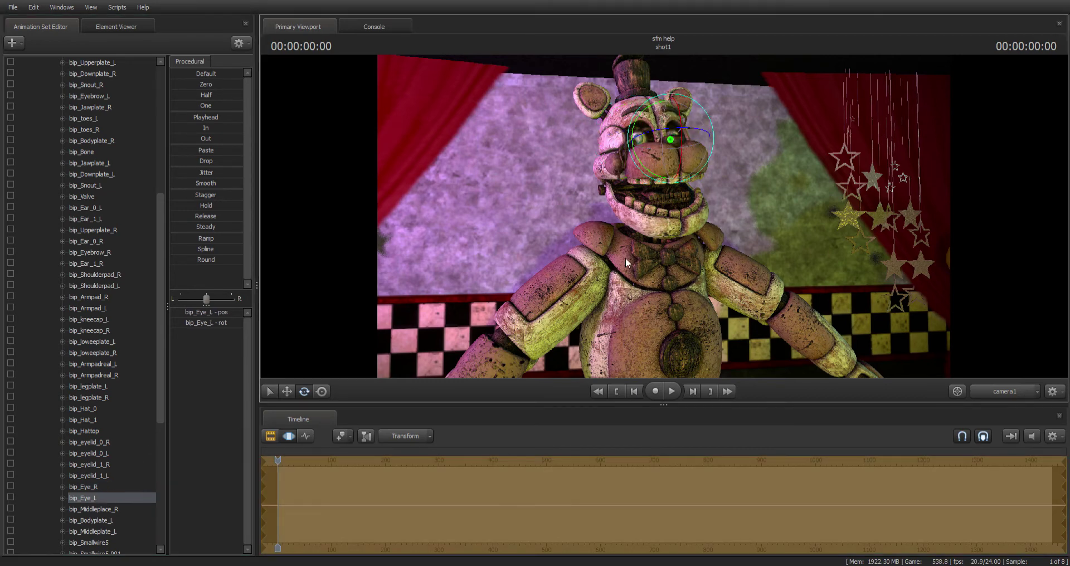
scroll(108, 461, "up", 8)
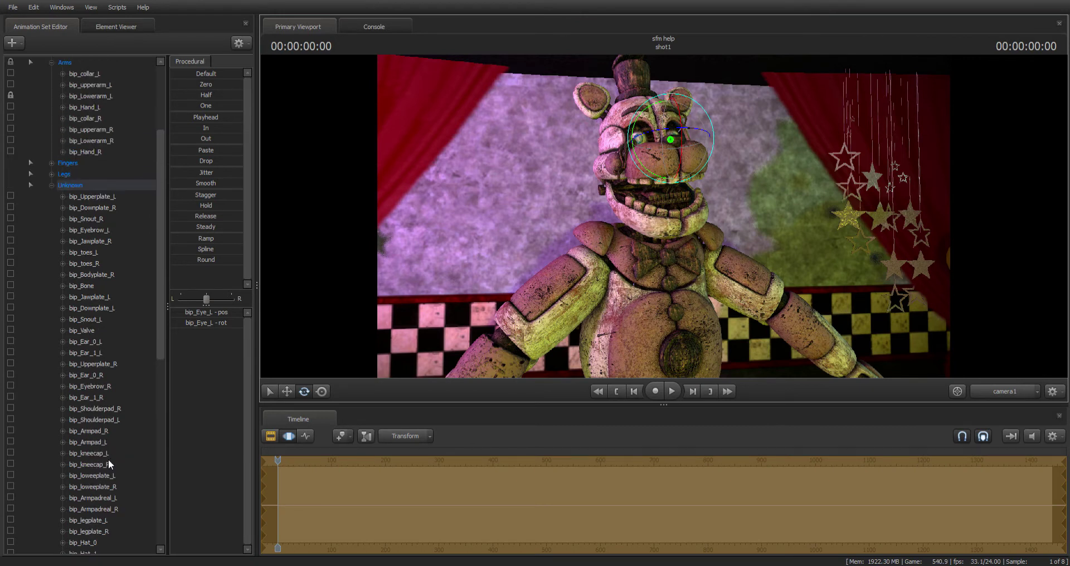
Step: Switch to the Work Camera at the left hand and rotate bip_index_1_L and bip_index_2_L to curl the index finger
left_click(52, 320)
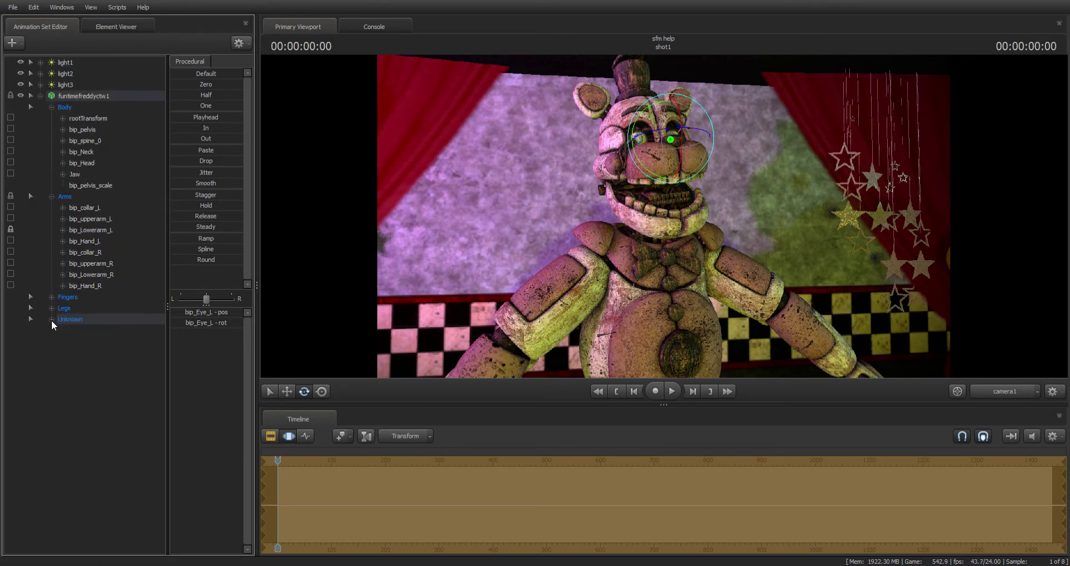
left_click(1007, 395)
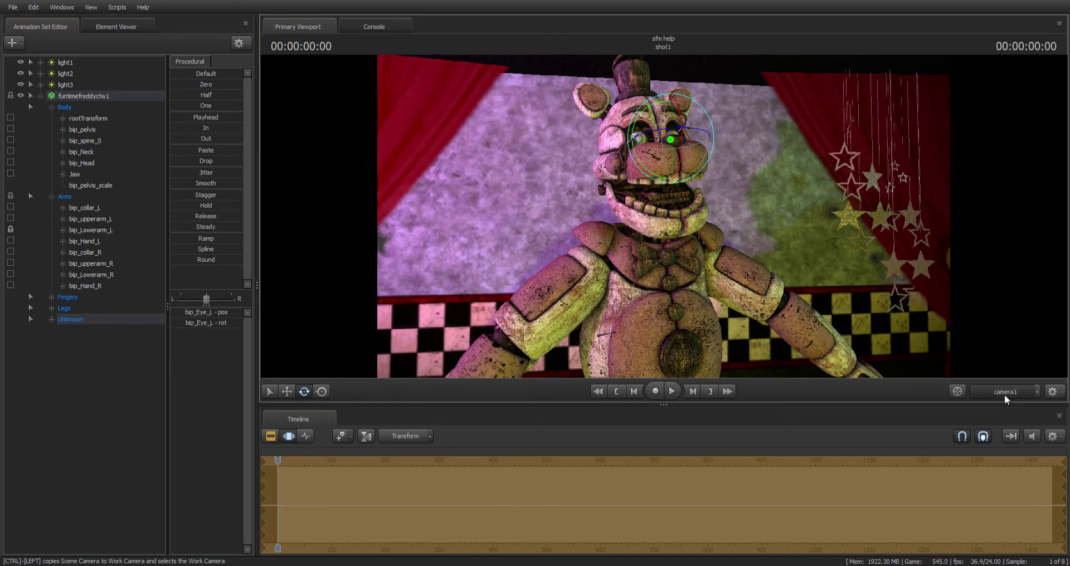
left_click_drag(829, 320, 381, 233)
key("w")
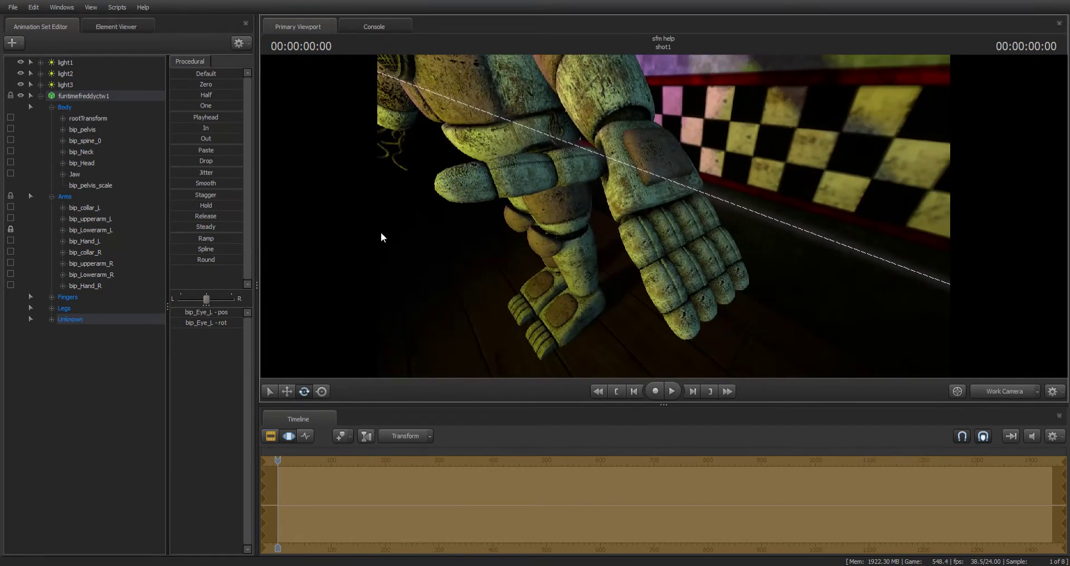
left_click(52, 297)
left_click(63, 309)
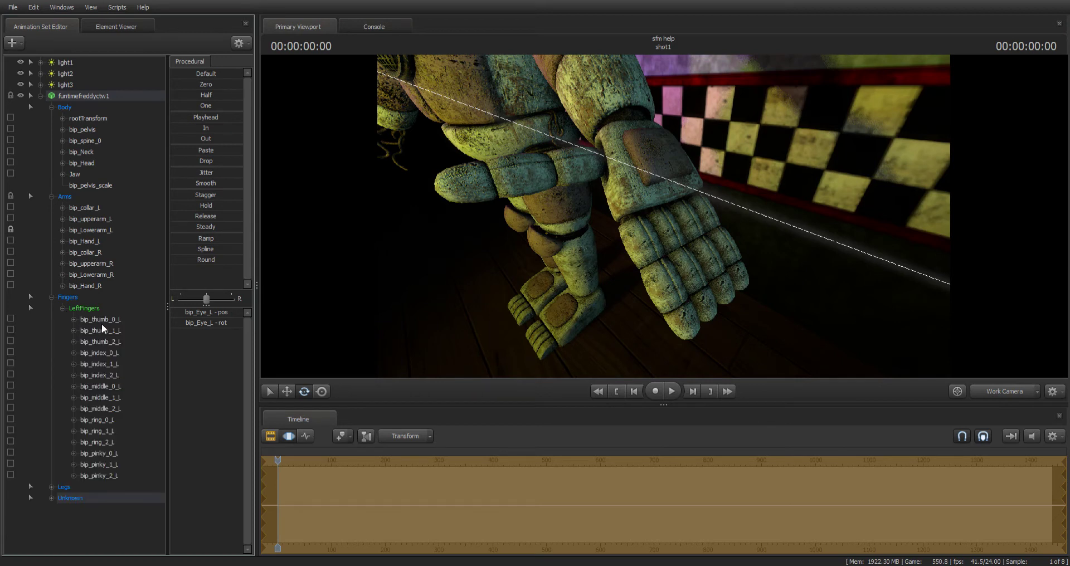
left_click(99, 364)
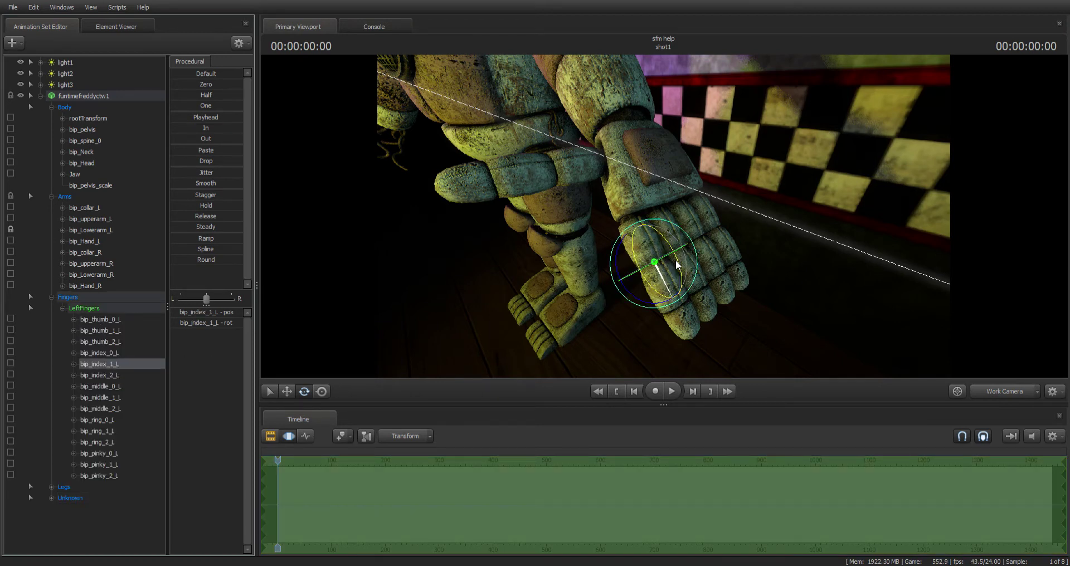
left_click_drag(676, 267, 694, 320)
left_click(106, 375)
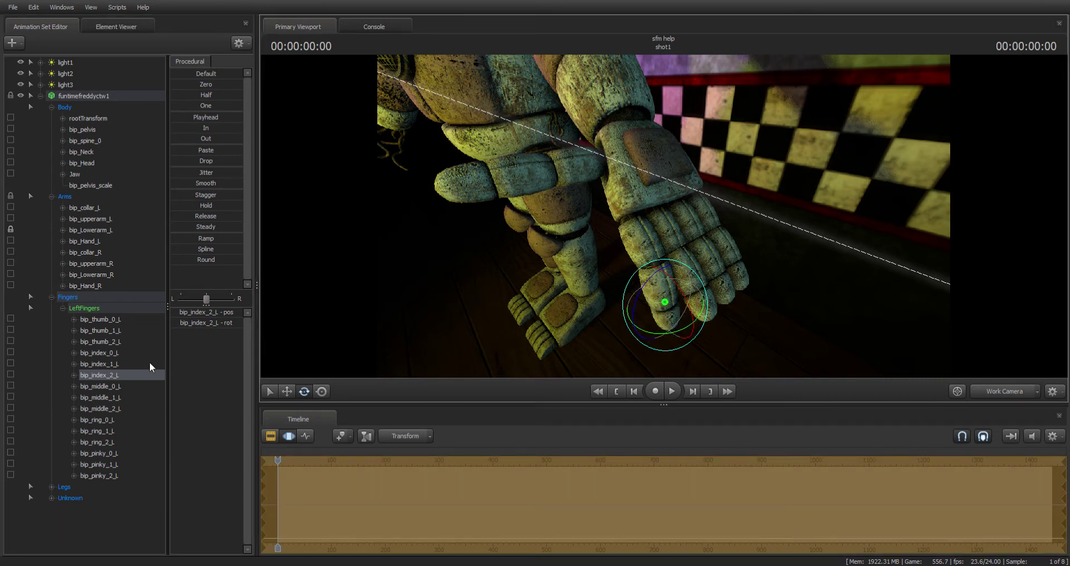
Step: Rotate bip_thumb_0_L, bip_thumb_1_L and bip_thumb_2_L to bend the left thumb downward
left_click(122, 321)
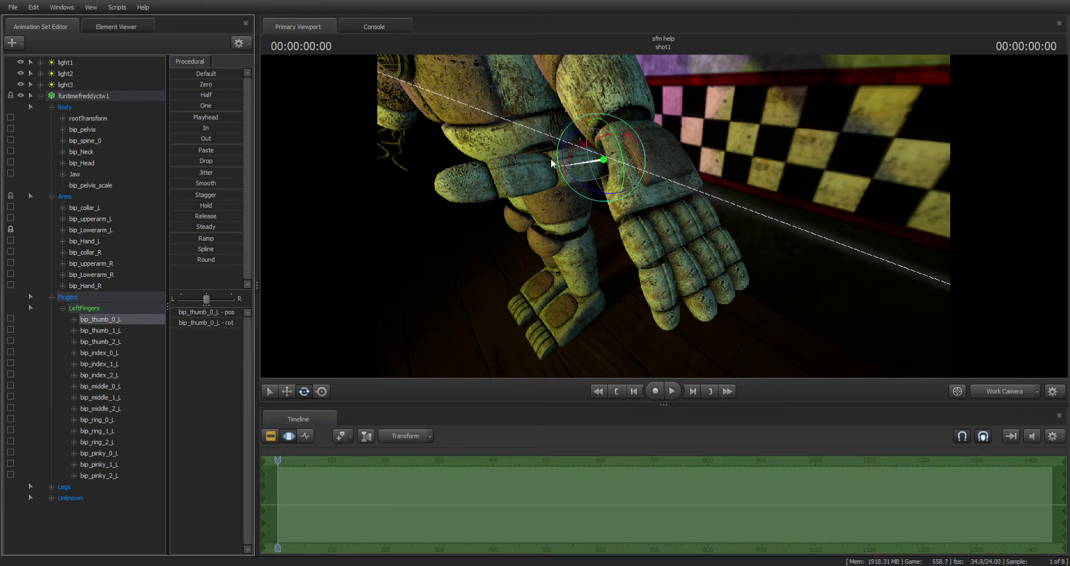
left_click_drag(594, 149, 600, 172)
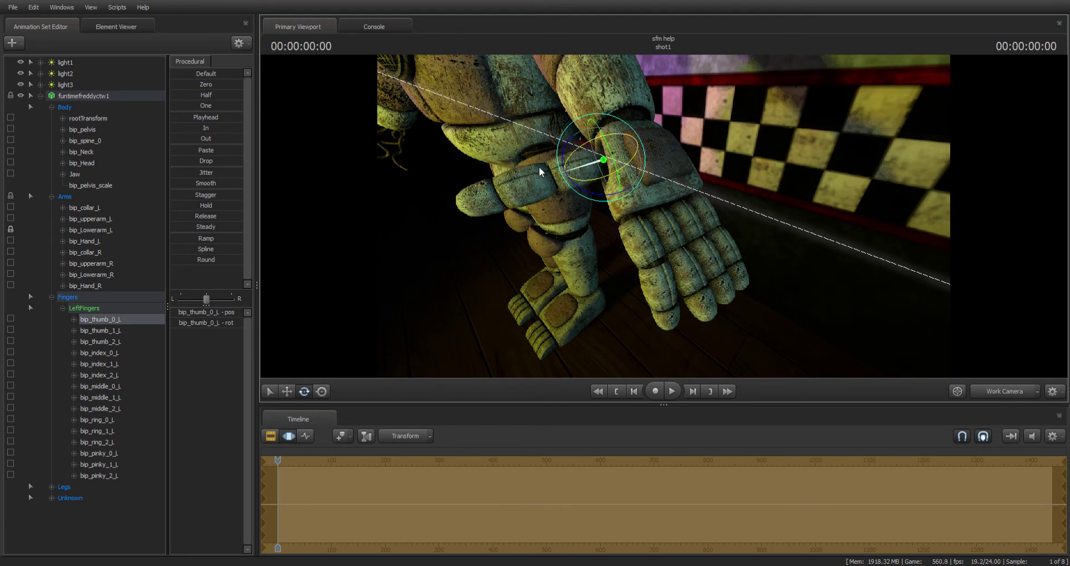
left_click(129, 331)
left_click_drag(538, 162, 484, 186)
left_click(124, 343)
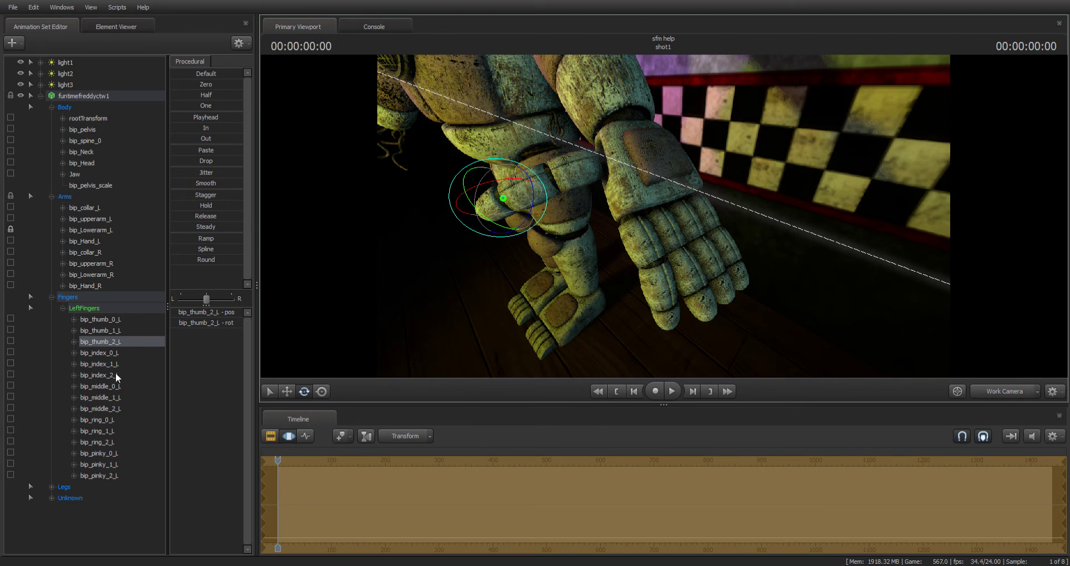
Step: Rotate the bip_middle_0_L, bip_middle_1_L and bip_middle_2_L bones to curl the left middle finger
left_click(114, 387)
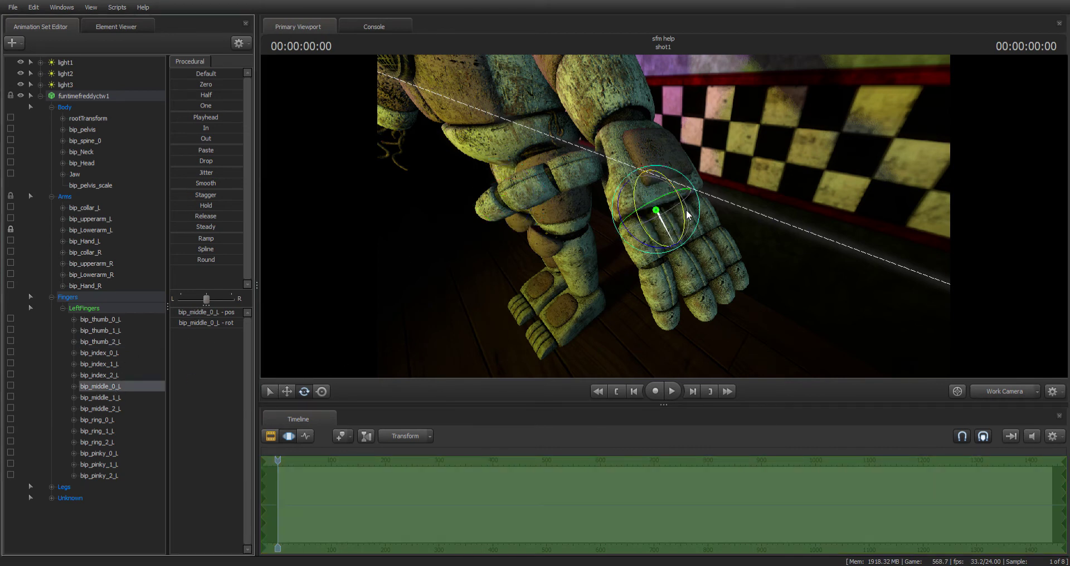
left_click_drag(686, 217, 691, 235)
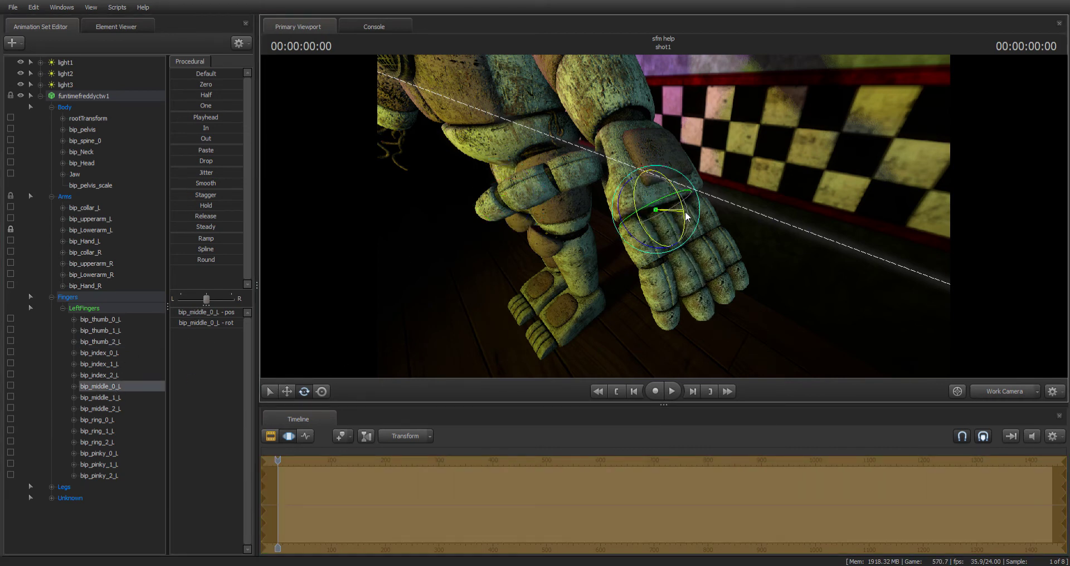
left_click(147, 406)
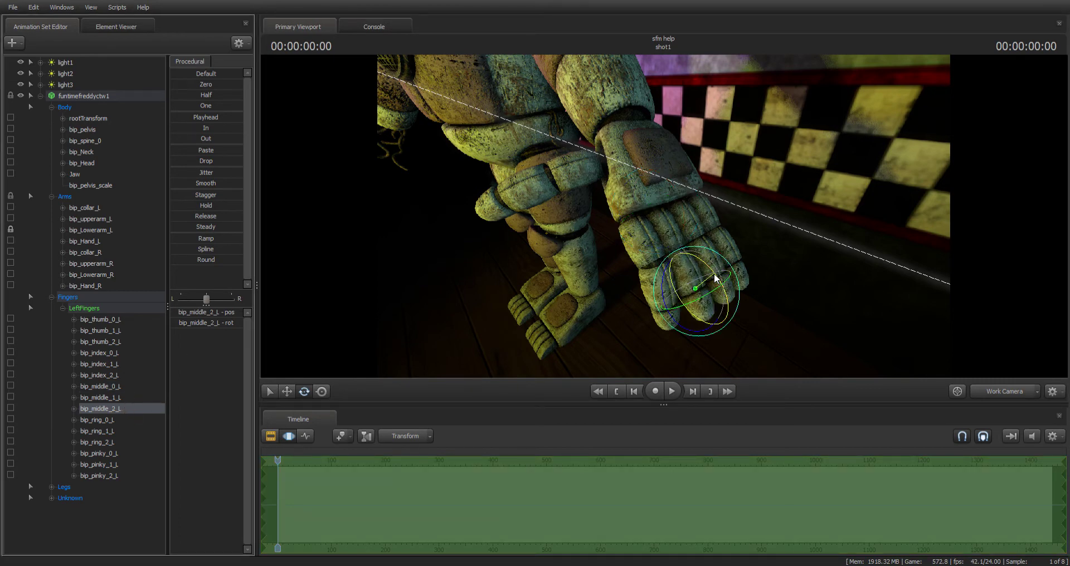
left_click_drag(716, 275, 721, 292)
left_click(130, 399)
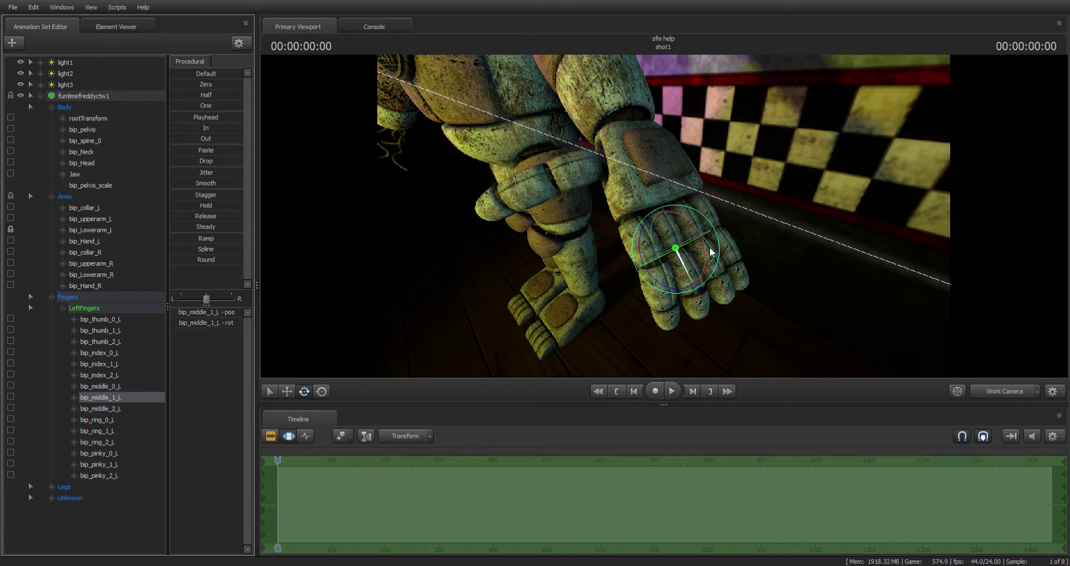
left_click_drag(701, 237, 468, 371)
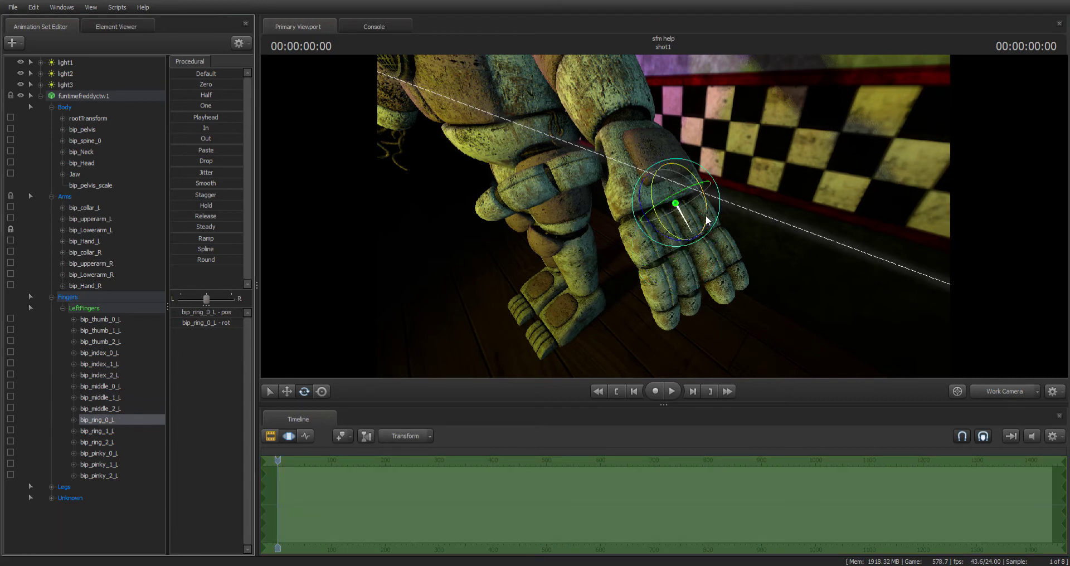
Step: Rotate bip_ring_1_L and bip_ring_2_L to curl the left ring finger
left_click(146, 432)
left_click_drag(713, 228, 115, 446)
left_click(121, 443)
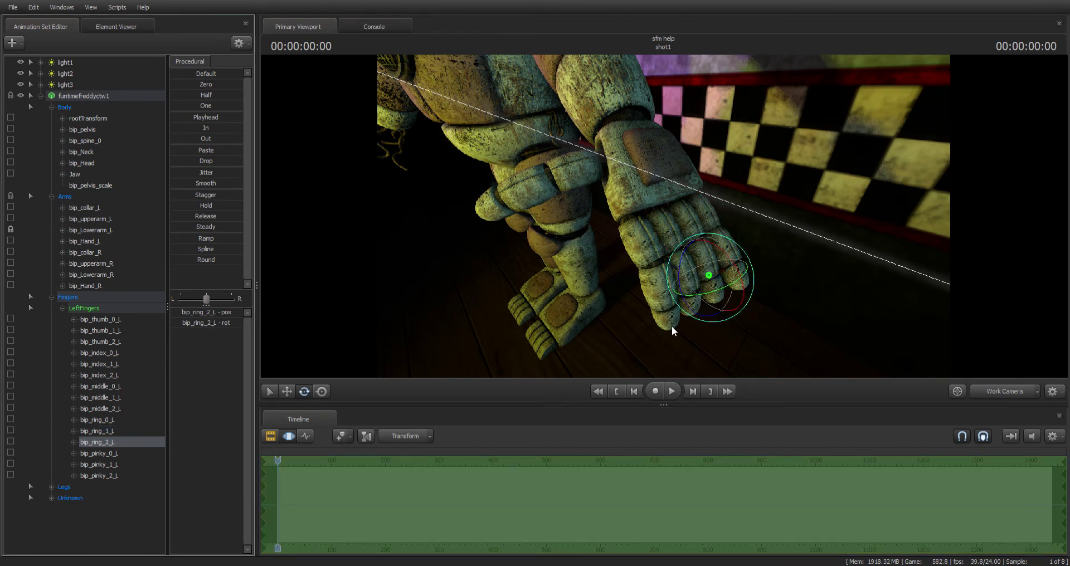
left_click_drag(746, 289, 128, 460)
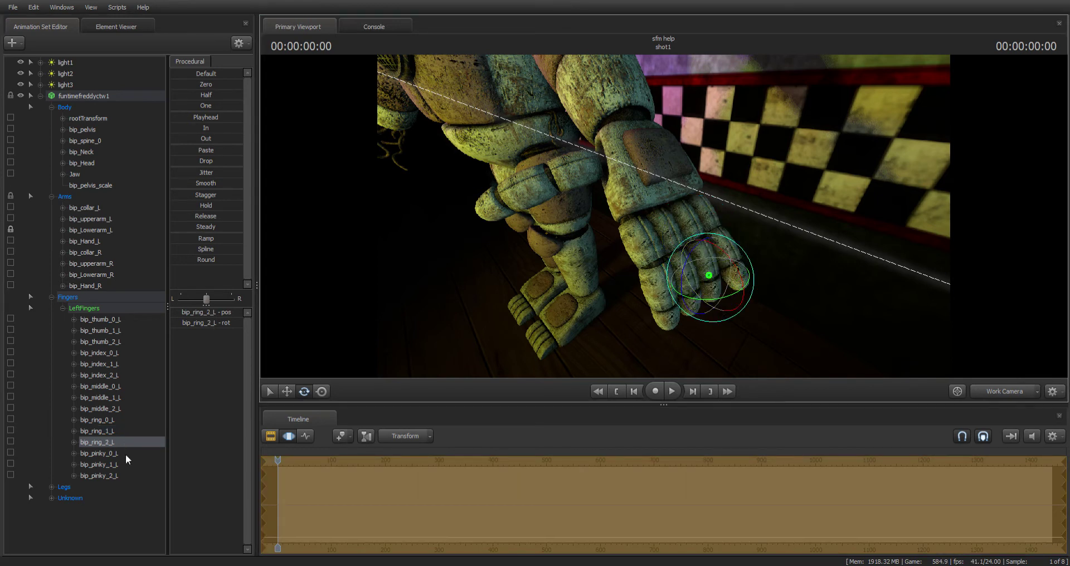
Step: Rotate bip_pinky_1_L and bip_pinky_2_L to curl the left little finger
left_click(107, 465)
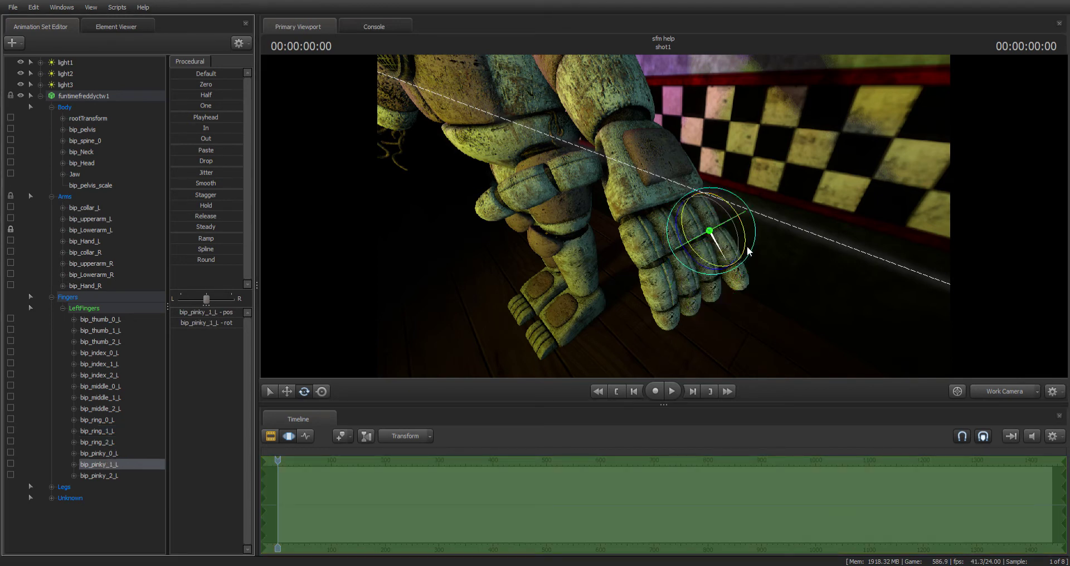
left_click_drag(747, 248, 767, 303)
left_click(134, 478)
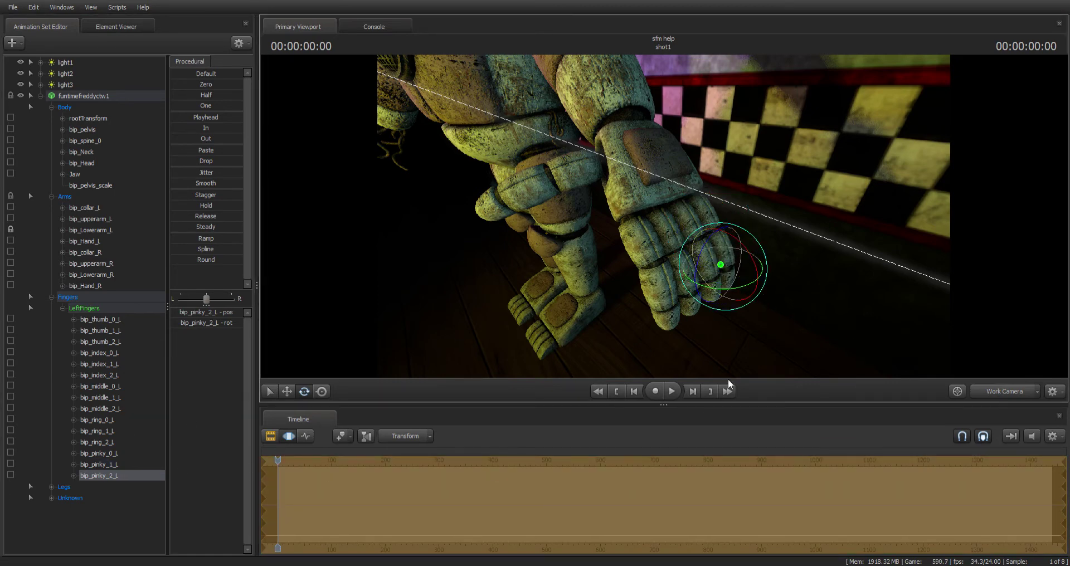
Step: Rotate bip_hip_L in the Legs group to swing the character's left leg slightly outward
left_click_drag(611, 311, 641, 287)
key("s")
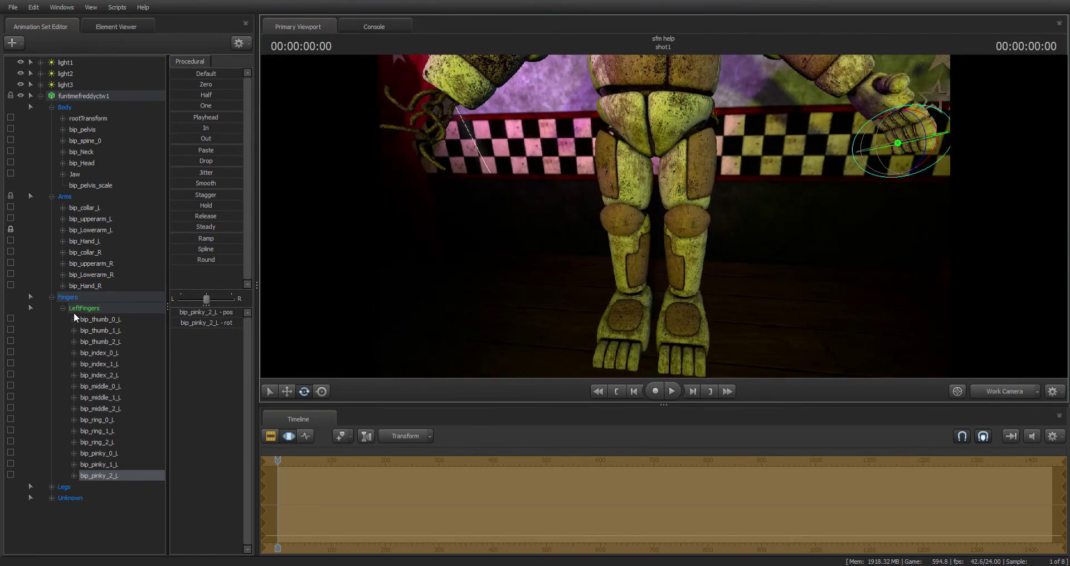
left_click(53, 297)
left_click(52, 308)
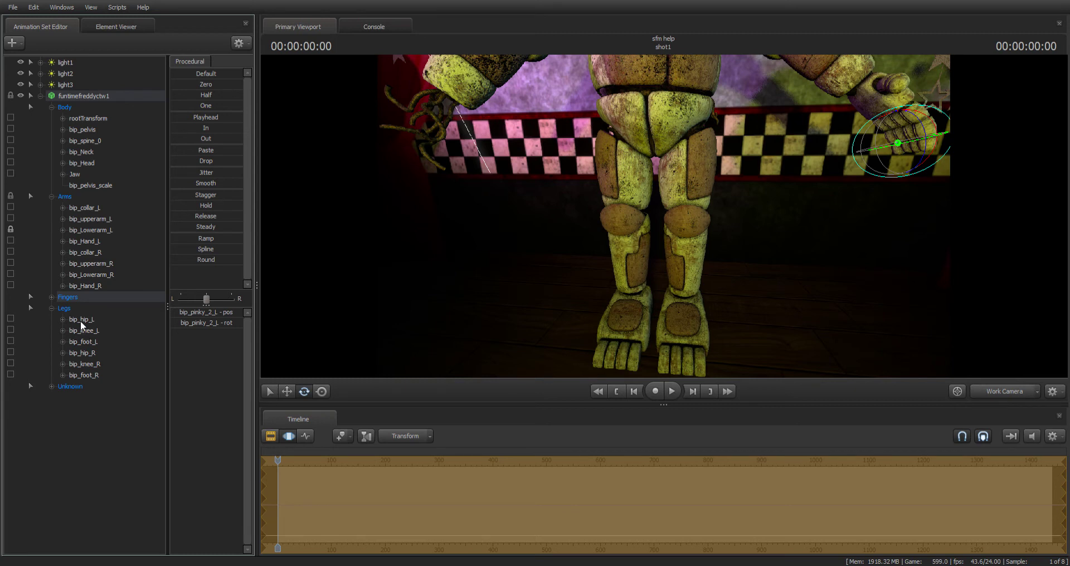
left_click(81, 320)
left_click_drag(711, 129, 743, 129)
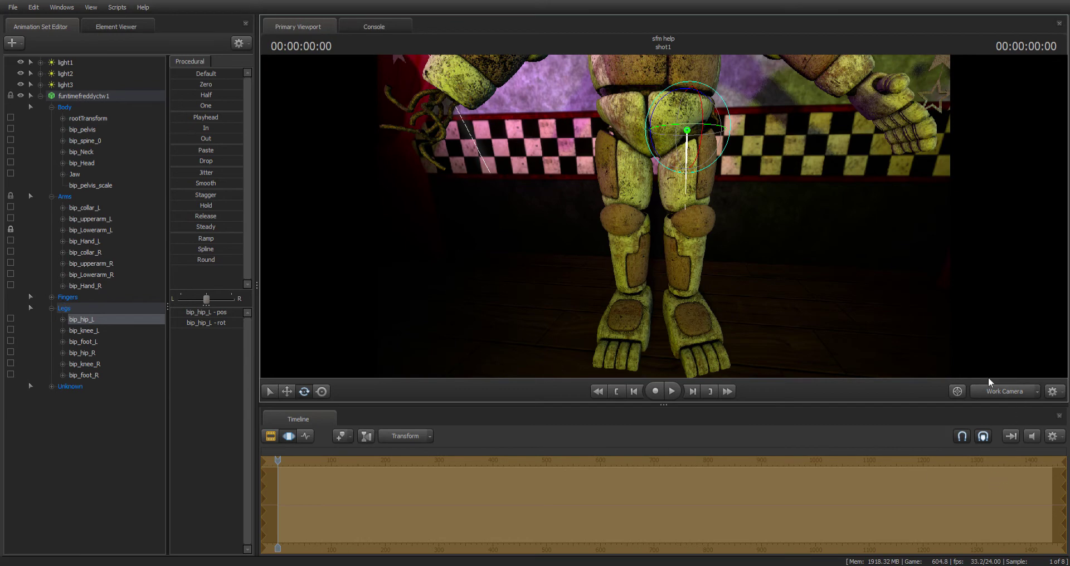
Step: Collapse the character's bone list, switch to camera1 and reframe a tilted shot of the upper body with the hanging stars and balloons
left_click_drag(931, 327, 919, 285)
left_click(43, 454)
left_click(40, 97)
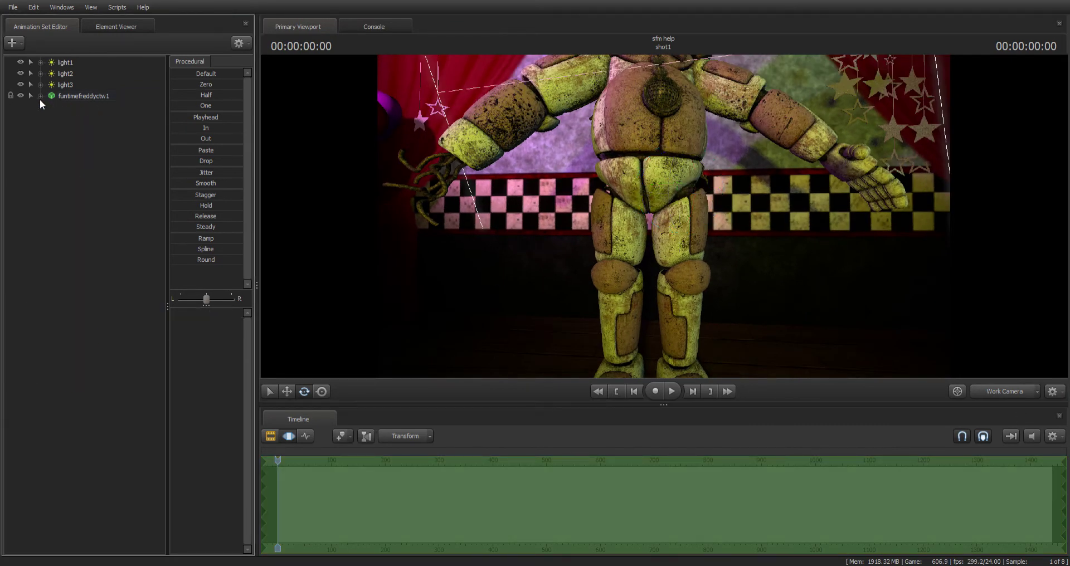
left_click(1004, 393)
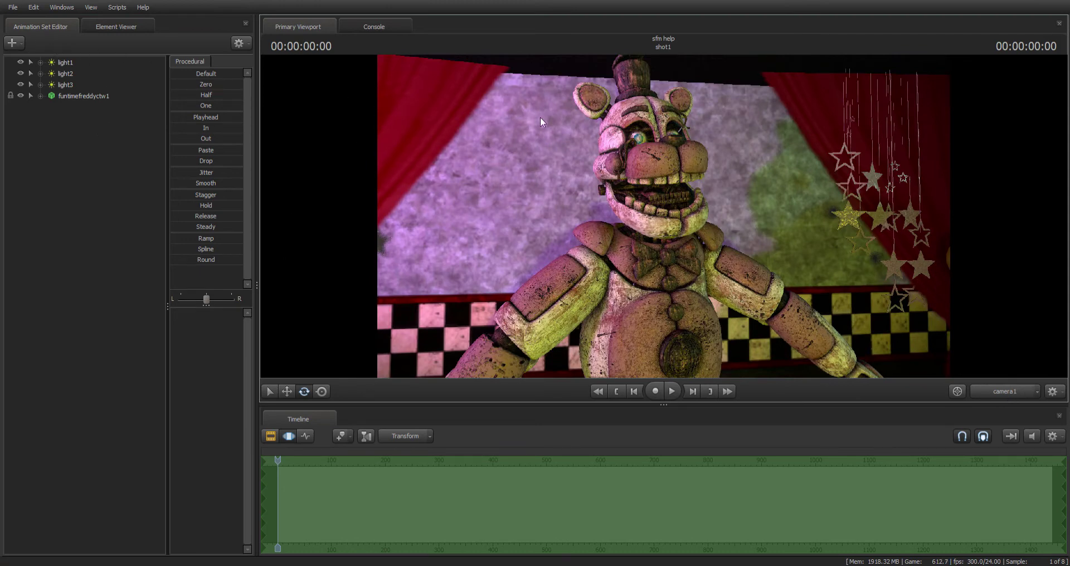
mouse_move(540, 117)
left_mouse_down()
mouse_move(552, 151)
mouse_move(532, 110)
mouse_move(537, 93)
mouse_move(556, 122)
mouse_move(539, 103)
mouse_move(557, 105)
mouse_move(546, 103)
left_mouse_up()
key("s")
key("w")
key("w")
key("s")
key("w")
key("s")
key("a")
key("w")
key("s")
left_click_drag(381, 224, 383, 224)
key("s")
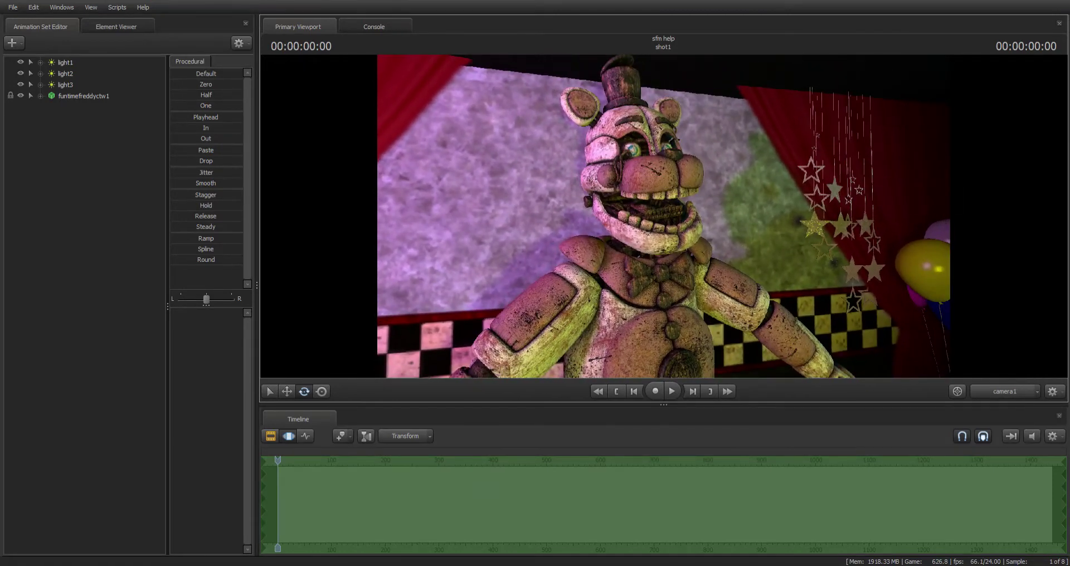
left_click(15, 9)
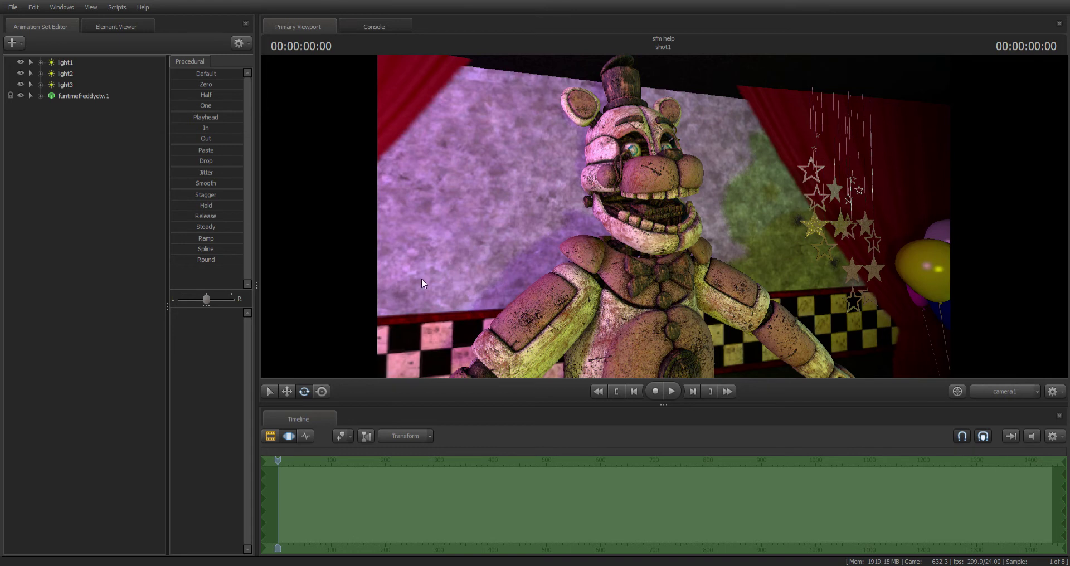
left_click(615, 334)
left_click(586, 225)
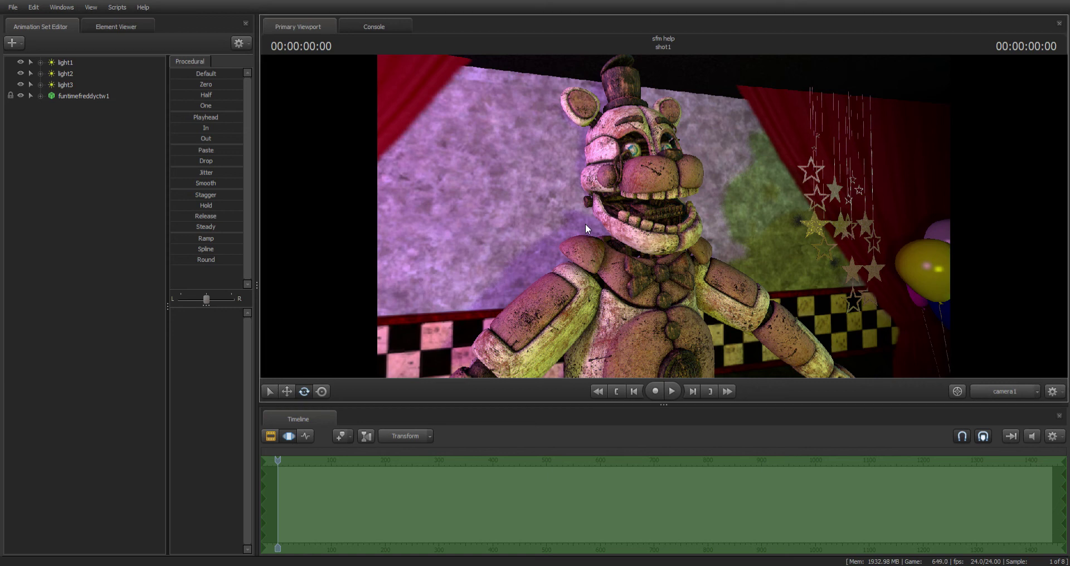